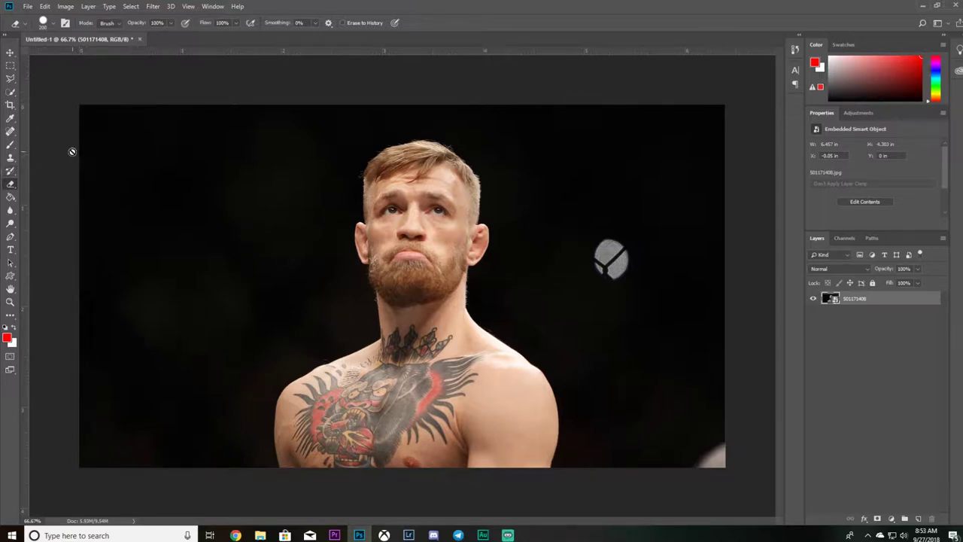
# Choose the Quick Selection tool to start outlining the fighter's head.
pyautogui.click(10, 92)
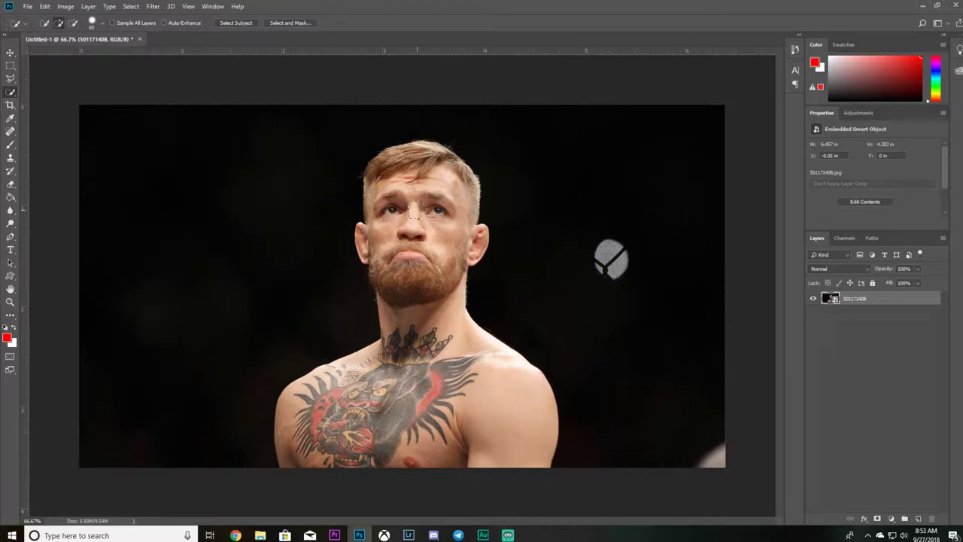
# Subtract the face and eye patch from the head selection, then re-add and undo a hairline stroke.
pyautogui.click(73, 22)
pyautogui.moveTo(422, 154); pyautogui.dragTo(368, 188)
pyautogui.moveTo(435, 205); pyautogui.dragTo(446, 203)
pyautogui.click(56, 24)
pyautogui.moveTo(399, 182)
pyautogui.mouseDown()
pyautogui.moveTo(418, 168)
pyautogui.moveTo(445, 175)
pyautogui.mouseUp()
pyautogui.hotkey('ctrl', 'z')
# Deselect, brush a fresh hair-and-forehead selection, then clear it with Ctrl+D.
pyautogui.rightClick(438, 238)
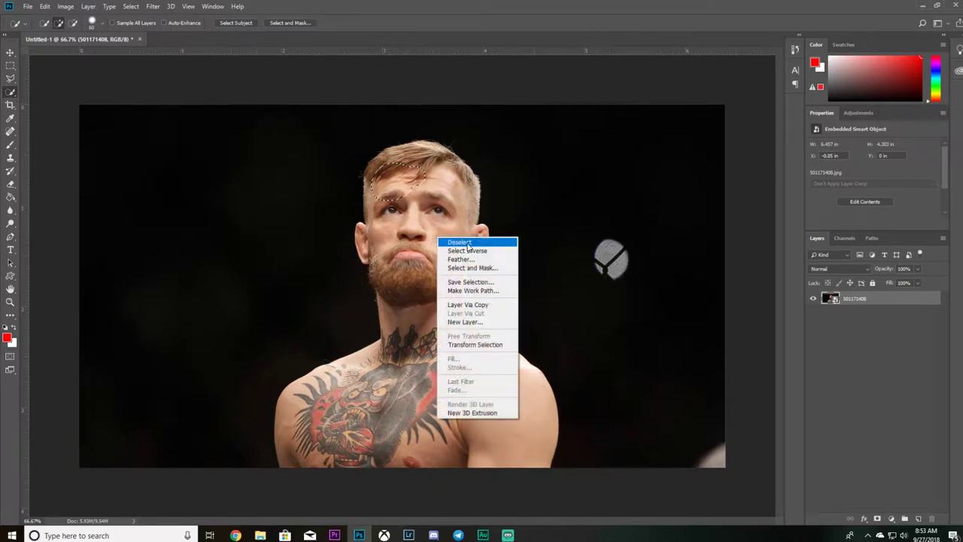
pyautogui.click(461, 242)
pyautogui.moveTo(388, 211); pyautogui.dragTo(440, 155)
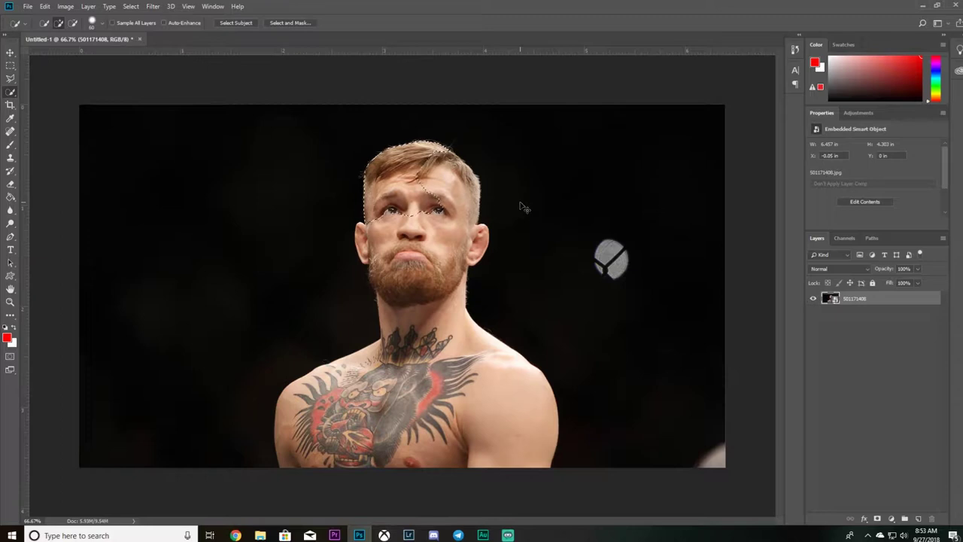
pyautogui.hotkey('ctrl', 'd')
# Enlarge the Quick Selection brush to 65 px in the brush settings.
pyautogui.click(102, 26)
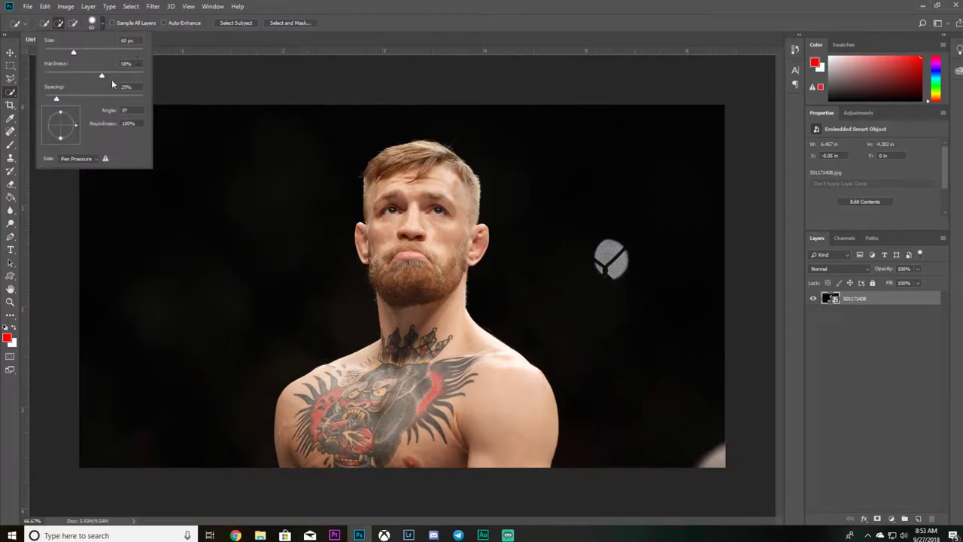
pyautogui.click(103, 23)
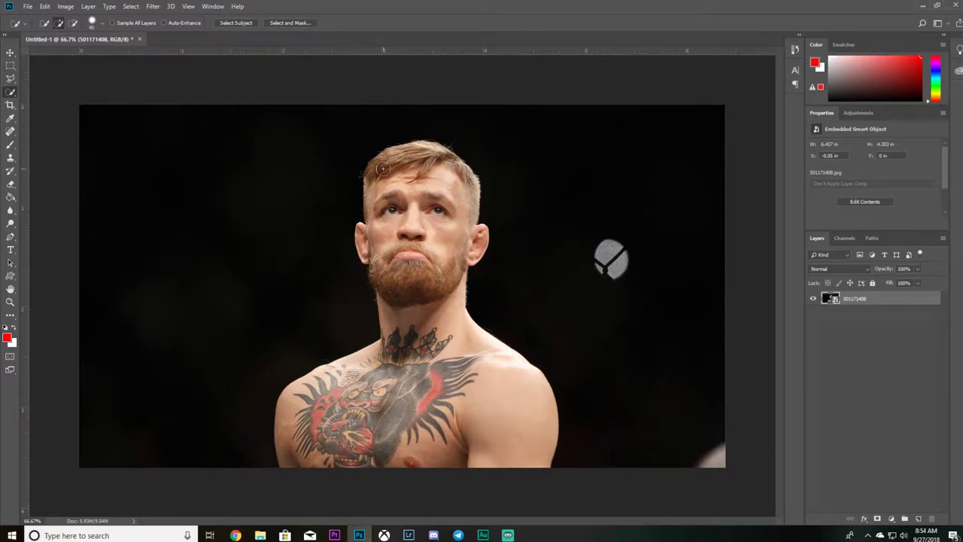
pyautogui.click(102, 24)
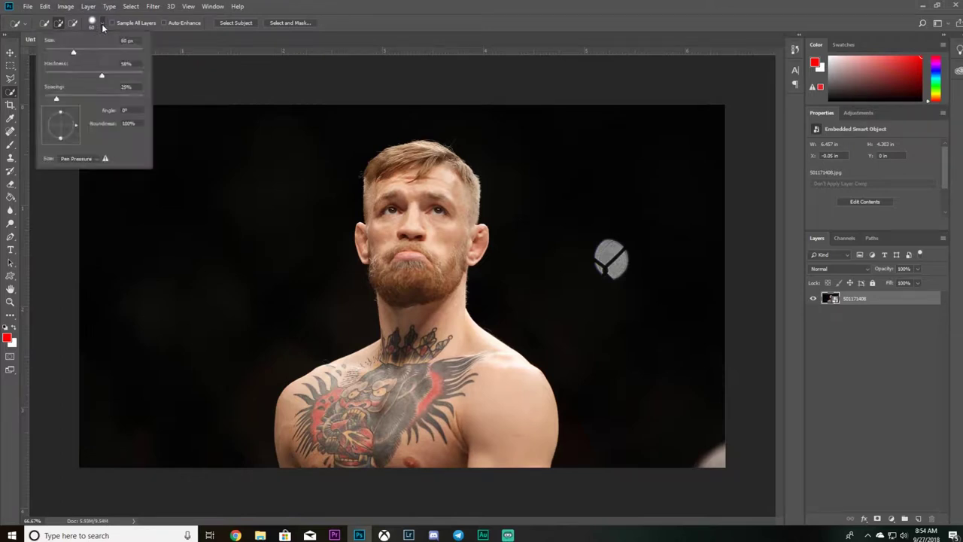
pyautogui.moveTo(77, 50); pyautogui.dragTo(83, 54)
# Brush the selection over hair, head, beard, chest and shoulders to enclose the fighter.
pyautogui.moveTo(387, 186); pyautogui.dragTo(402, 179)
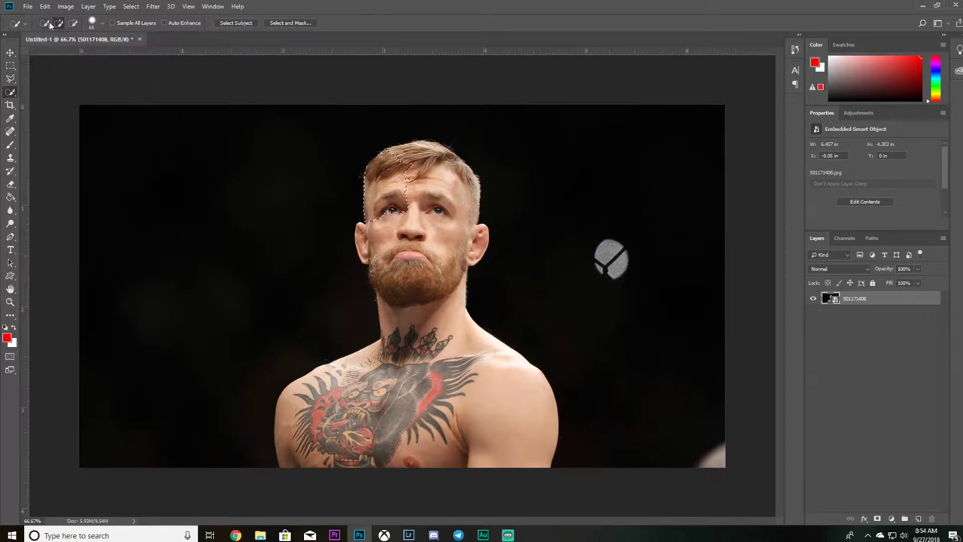
pyautogui.moveTo(429, 158)
pyautogui.mouseDown()
pyautogui.moveTo(460, 199)
pyautogui.moveTo(442, 245)
pyautogui.moveTo(480, 241)
pyautogui.mouseUp()
pyautogui.moveTo(406, 284)
pyautogui.mouseDown()
pyautogui.moveTo(434, 288)
pyautogui.moveTo(410, 335)
pyautogui.moveTo(474, 348)
pyautogui.mouseUp()
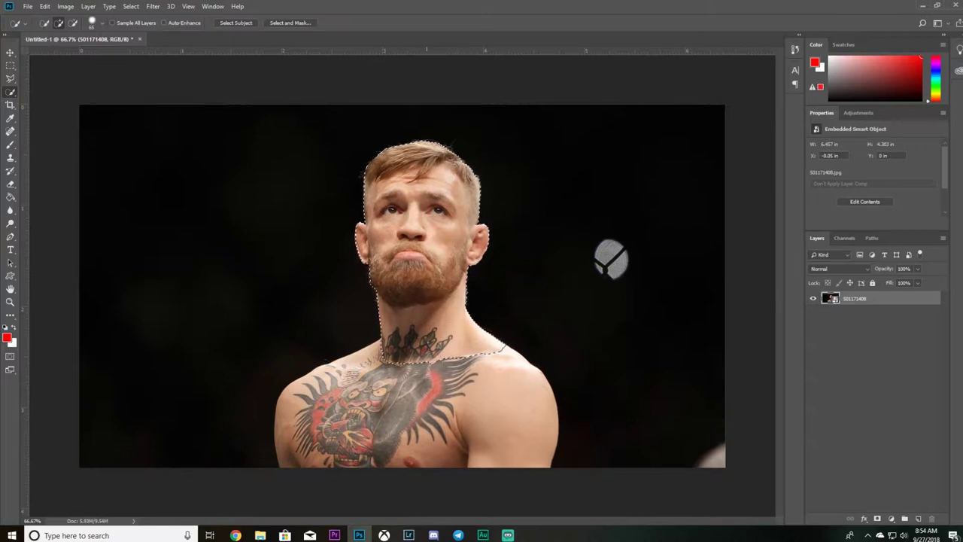
pyautogui.moveTo(449, 381)
pyautogui.mouseDown()
pyautogui.moveTo(494, 400)
pyautogui.moveTo(473, 474)
pyautogui.moveTo(307, 446)
pyautogui.mouseUp()
# Copy the selected fighter onto a new Layer 1 with Layer Via Copy.
pyautogui.rightClick(414, 198)
pyautogui.rightClick(436, 178)
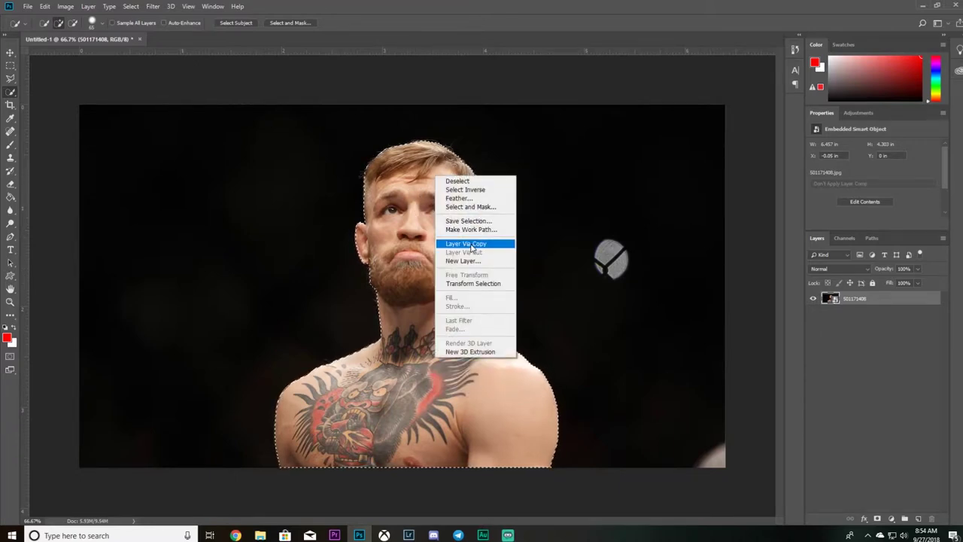
pyautogui.rightClick(398, 179)
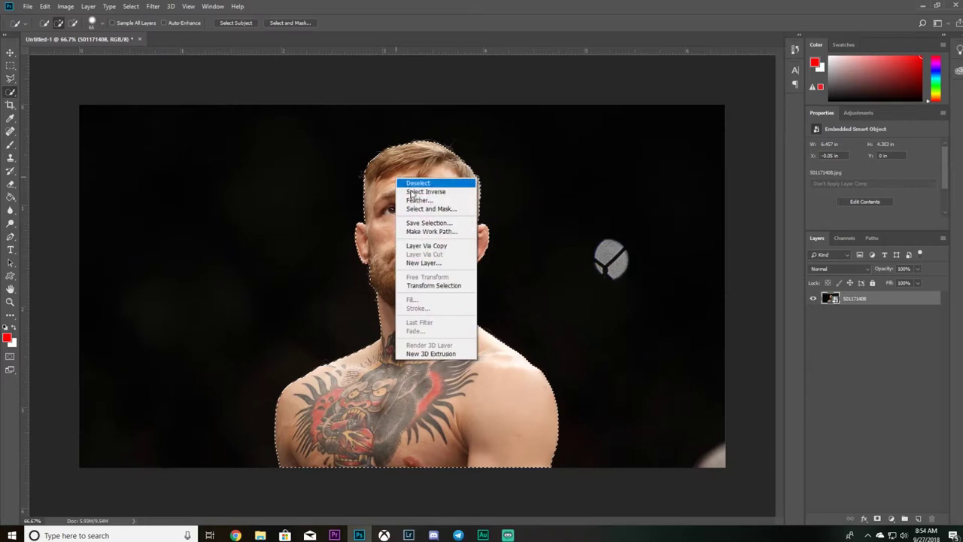
pyautogui.click(443, 246)
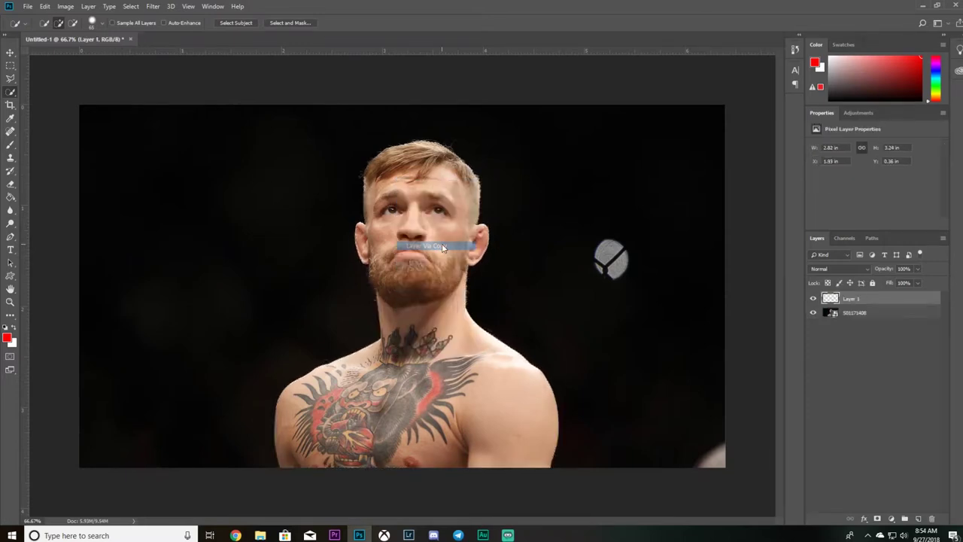
# Toggle the photo layer's visibility to check the cut-out, then delete Layer 1.
pyautogui.click(812, 316)
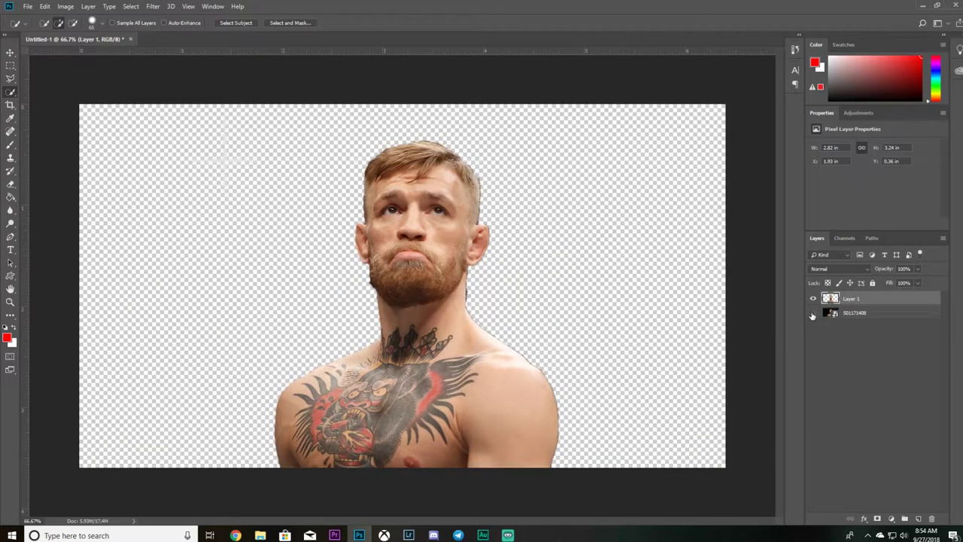
pyautogui.click(812, 315)
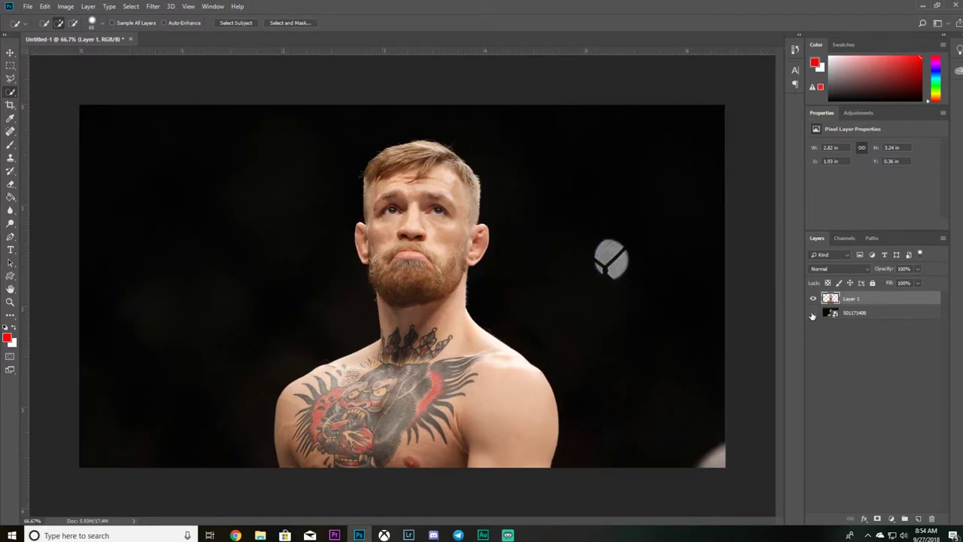
pyautogui.click(812, 315)
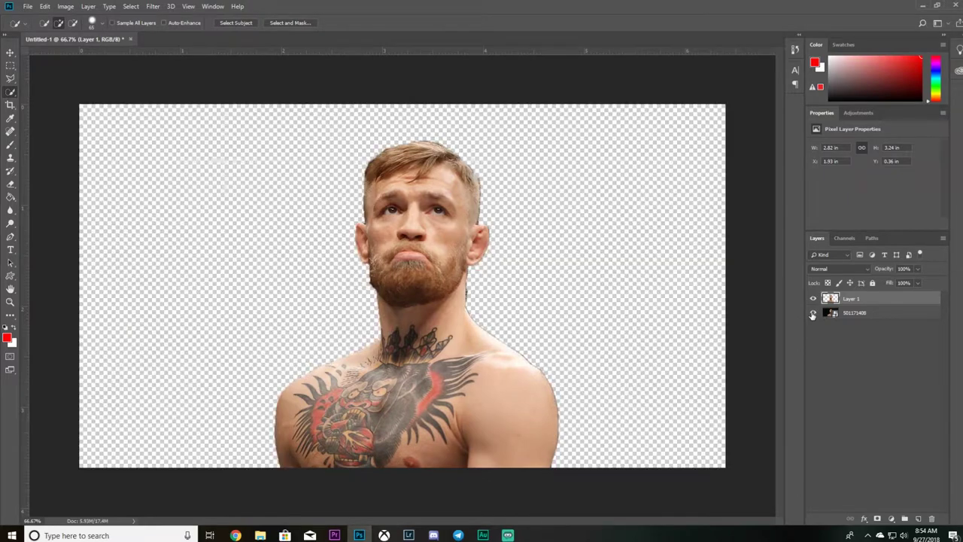
pyautogui.click(812, 315)
pyautogui.click(810, 316)
pyautogui.click(812, 315)
pyautogui.click(812, 315)
pyautogui.click(812, 313)
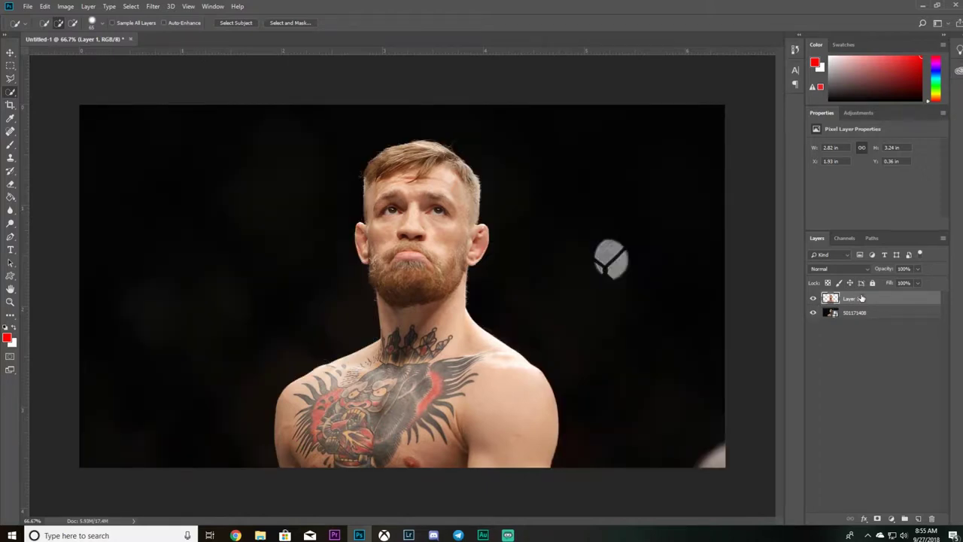
pyautogui.press('Delete')
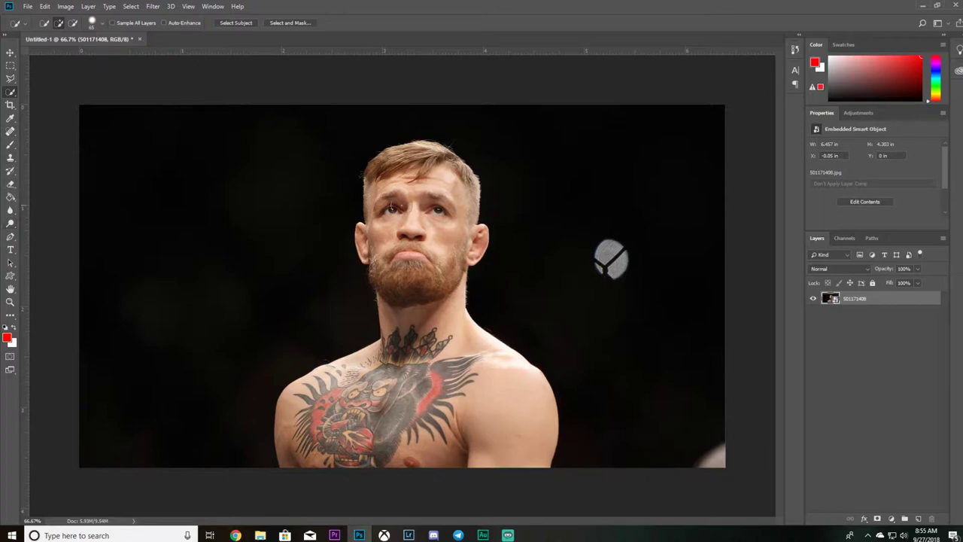
# Add an empty Layer 1 below the photo and rasterize photo layer 501171408 by erasing on it.
pyautogui.click(919, 518)
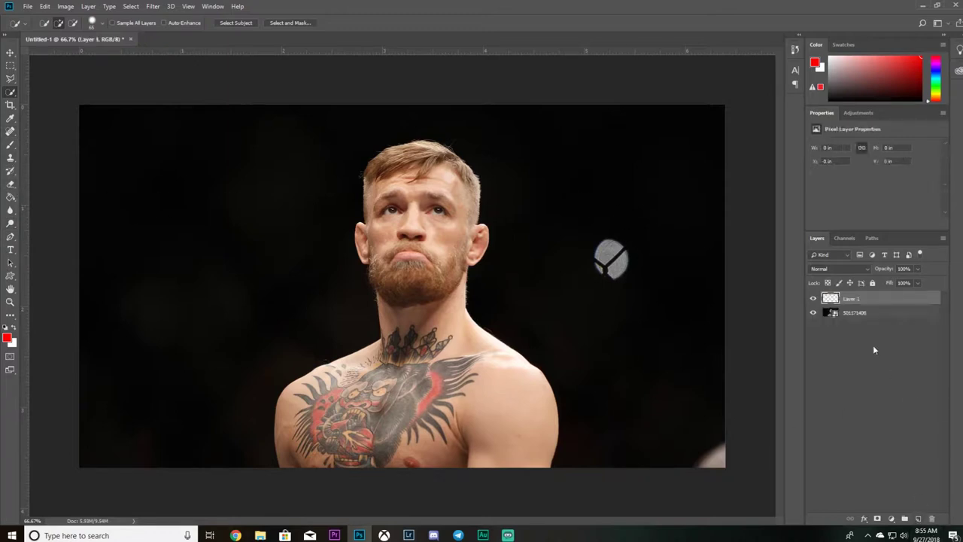
pyautogui.moveTo(837, 299); pyautogui.dragTo(838, 322)
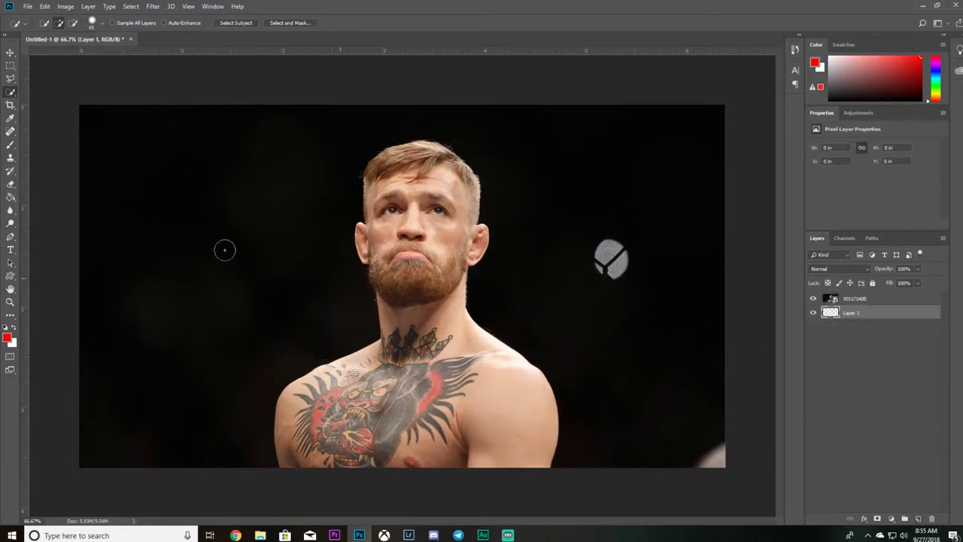
pyautogui.click(11, 184)
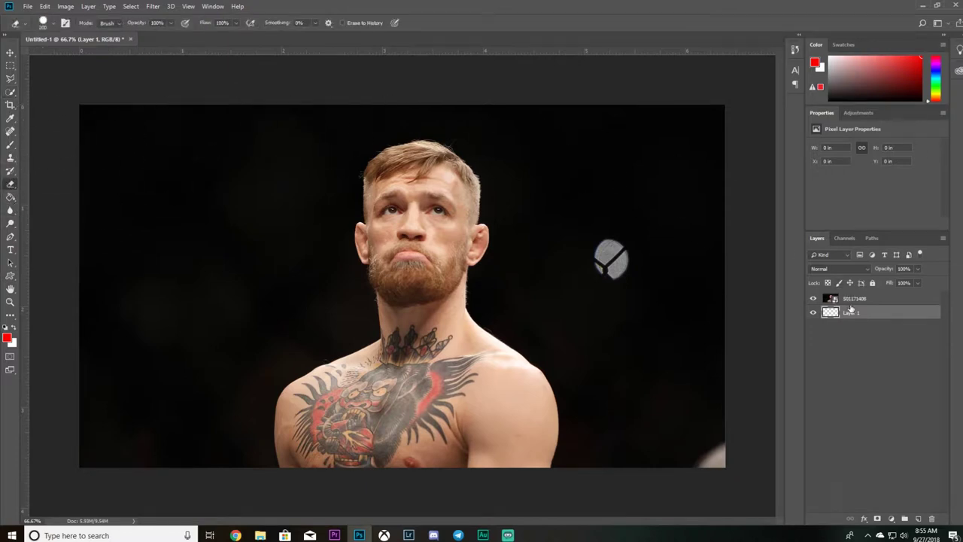
pyautogui.click(855, 300)
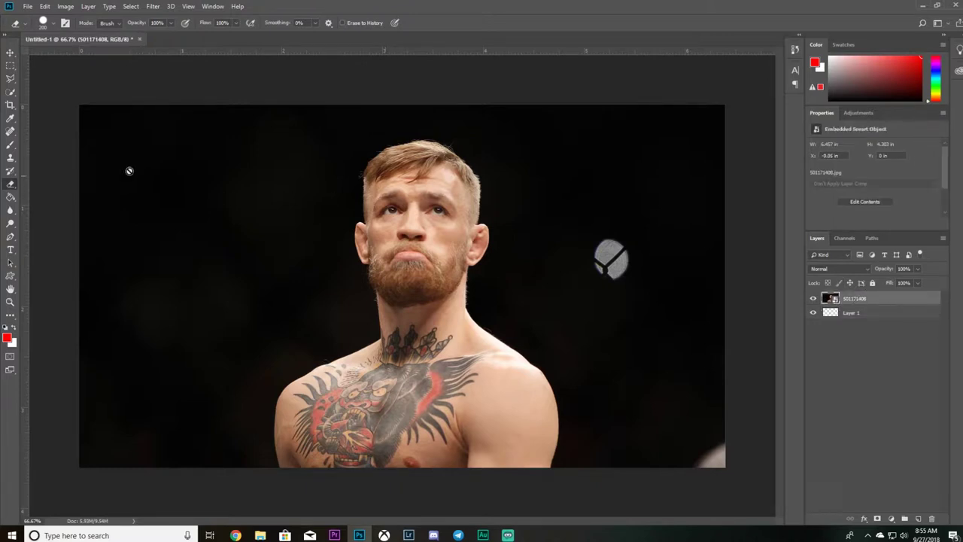
pyautogui.click(279, 166)
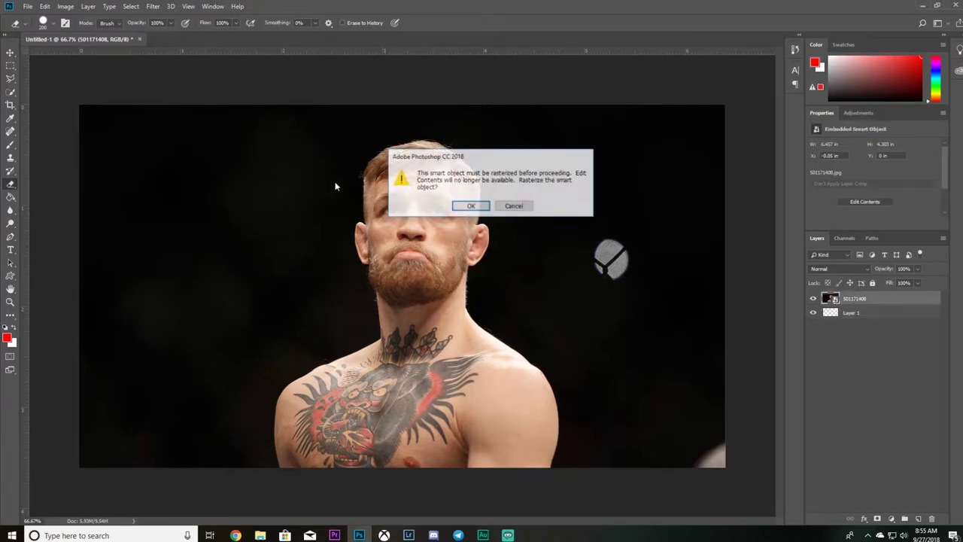
pyautogui.click(471, 207)
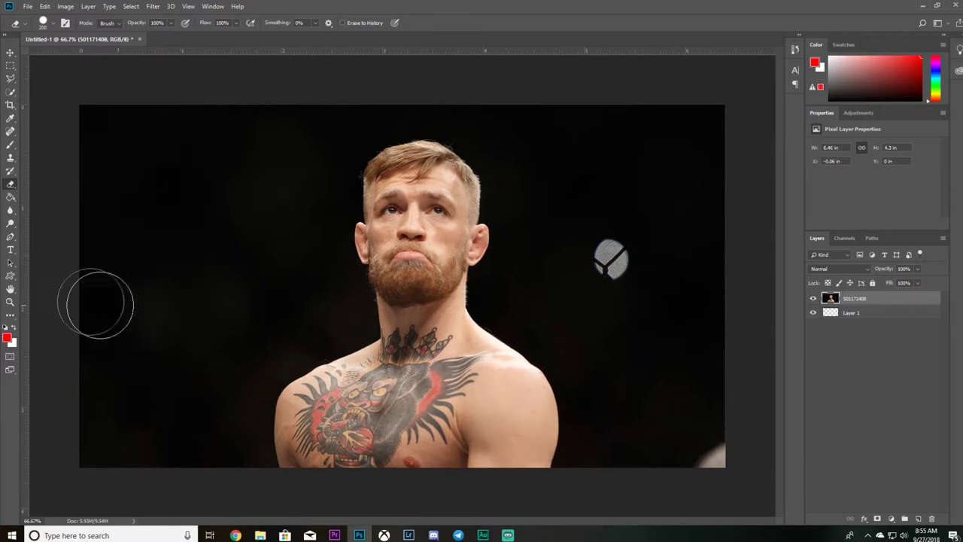
# Give the Eraser the Soft Round brush from General Brushes.
pyautogui.rightClick(153, 186)
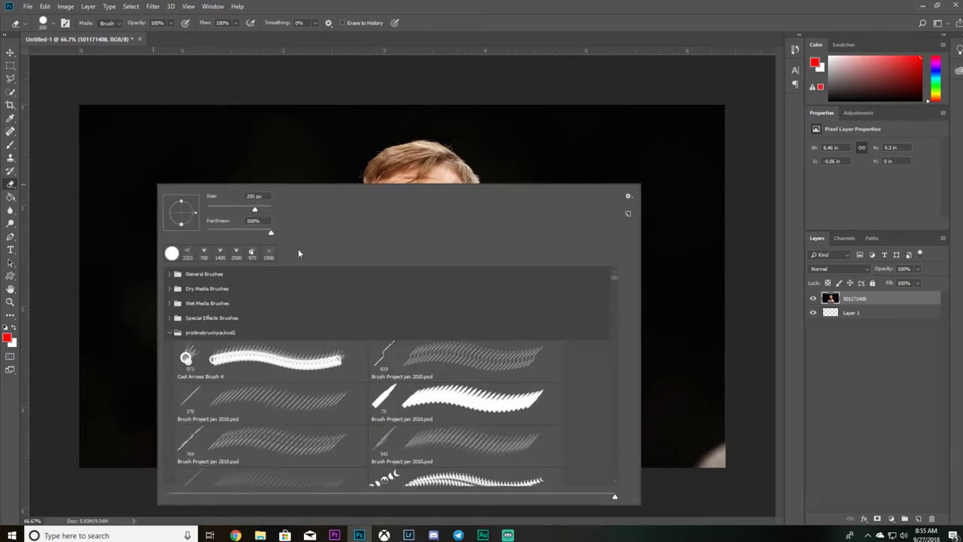
pyautogui.click(168, 333)
pyautogui.click(167, 273)
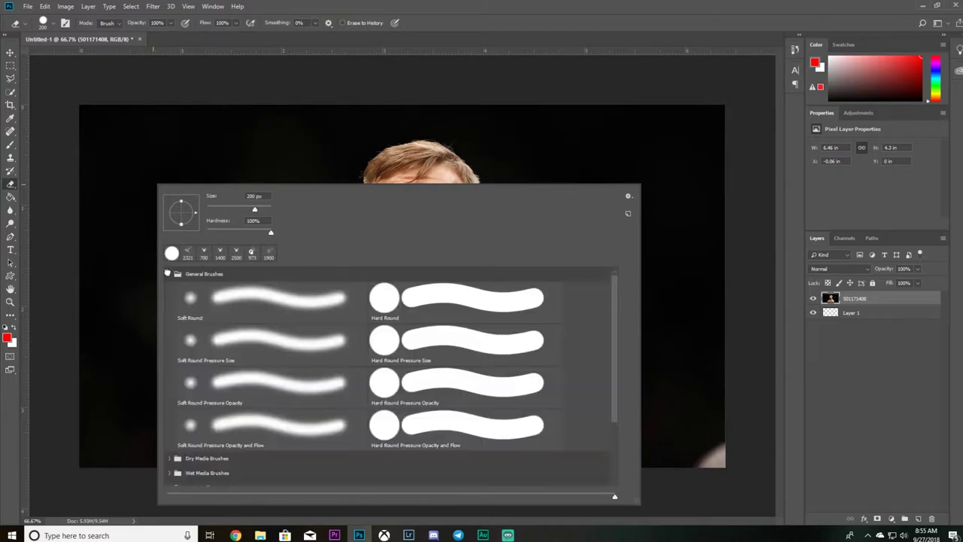
pyautogui.click(254, 299)
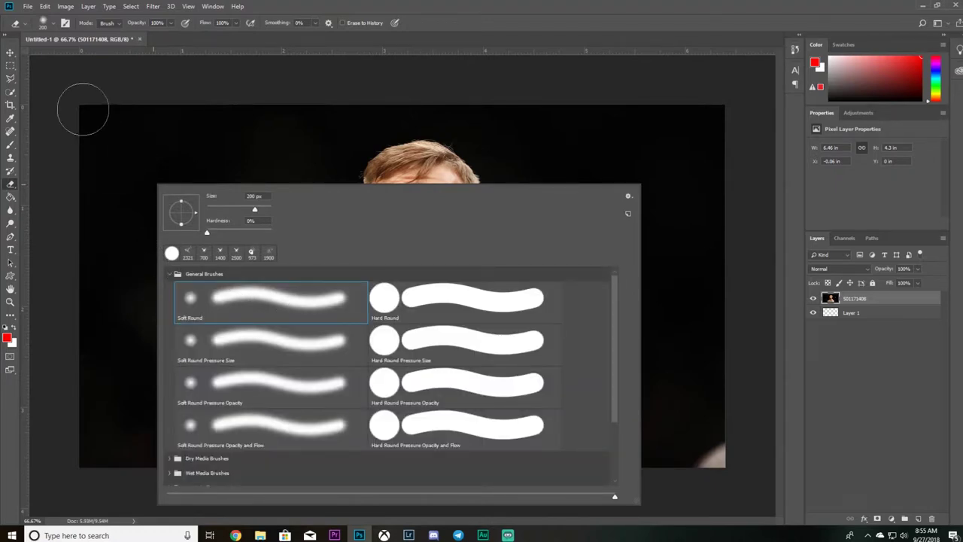
# Erase the dark background around the head, then undo the erasing strokes.
pyautogui.moveTo(82, 103)
pyautogui.mouseDown()
pyautogui.moveTo(86, 146)
pyautogui.moveTo(167, 104)
pyautogui.moveTo(180, 132)
pyautogui.moveTo(256, 143)
pyautogui.moveTo(318, 104)
pyautogui.moveTo(176, 228)
pyautogui.moveTo(156, 318)
pyautogui.moveTo(232, 283)
pyautogui.moveTo(298, 282)
pyautogui.moveTo(331, 319)
pyautogui.moveTo(317, 308)
pyautogui.moveTo(191, 372)
pyautogui.moveTo(174, 404)
pyautogui.moveTo(206, 423)
pyautogui.moveTo(220, 393)
pyautogui.moveTo(226, 399)
pyautogui.moveTo(223, 440)
pyautogui.moveTo(237, 479)
pyautogui.moveTo(143, 413)
pyautogui.moveTo(113, 468)
pyautogui.moveTo(105, 191)
pyautogui.moveTo(94, 335)
pyautogui.moveTo(182, 177)
pyautogui.moveTo(168, 238)
pyautogui.moveTo(183, 292)
pyautogui.moveTo(165, 335)
pyautogui.moveTo(256, 278)
pyautogui.moveTo(253, 247)
pyautogui.moveTo(265, 261)
pyautogui.moveTo(294, 234)
pyautogui.moveTo(312, 182)
pyautogui.moveTo(298, 242)
pyautogui.moveTo(306, 280)
pyautogui.mouseUp()
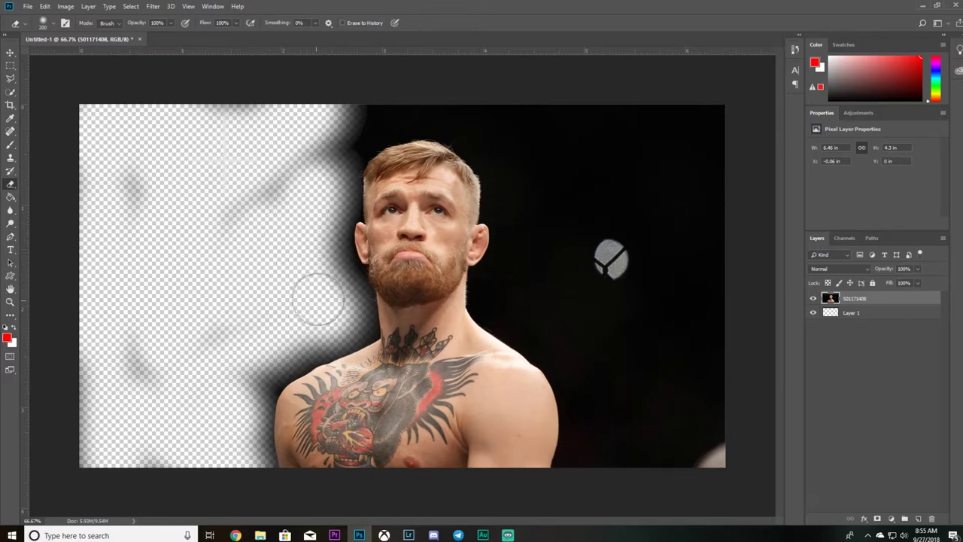
pyautogui.moveTo(316, 298)
pyautogui.mouseDown()
pyautogui.moveTo(323, 294)
pyautogui.moveTo(291, 273)
pyautogui.mouseUp()
pyautogui.moveTo(612, 172)
pyautogui.mouseDown()
pyautogui.moveTo(573, 319)
pyautogui.moveTo(577, 266)
pyautogui.moveTo(515, 309)
pyautogui.mouseUp()
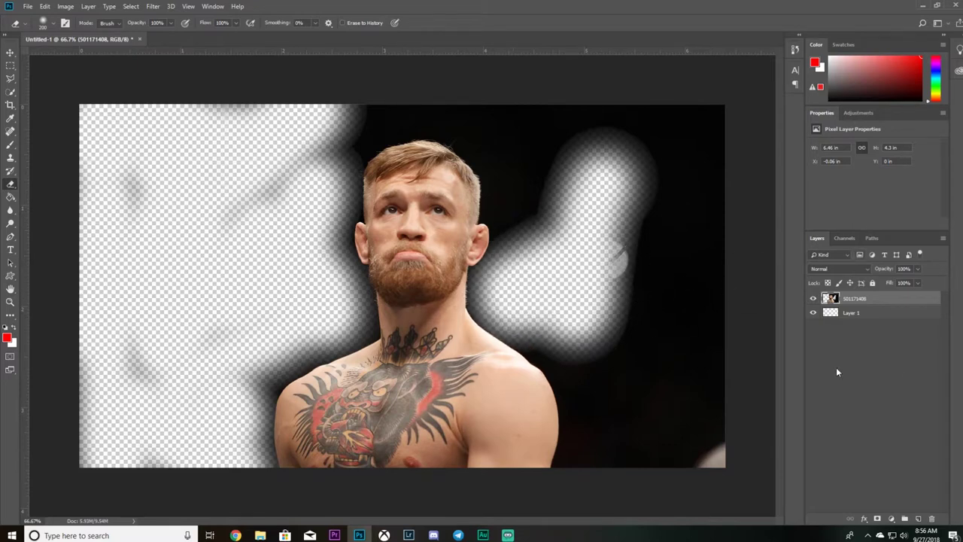
pyautogui.hotkey('ctrl', 'alt', 'z')
pyautogui.hotkey('ctrl', 'alt', 'z')
pyautogui.hotkey('ctrl', 'alt', 'z')
pyautogui.hotkey('ctrl', 'alt', 'z')
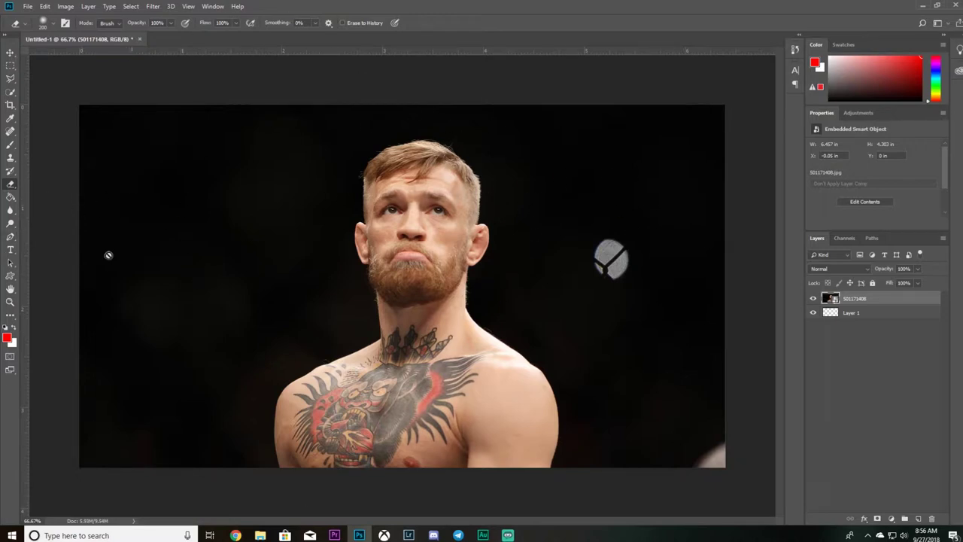
# Copy a rectangle around the fighter's head and torso onto Layer 2 with the Rectangular Marquee.
pyautogui.click(9, 65)
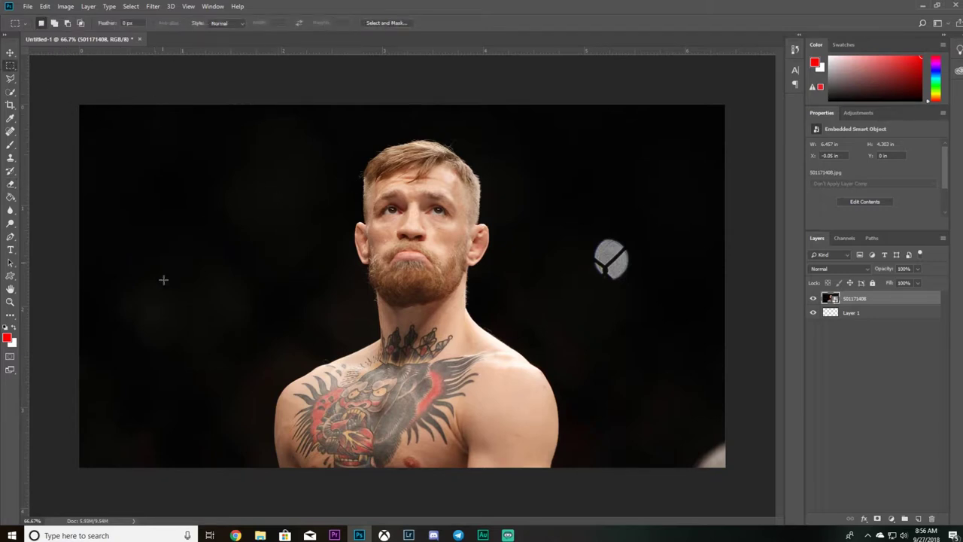
pyautogui.rightClick(10, 67)
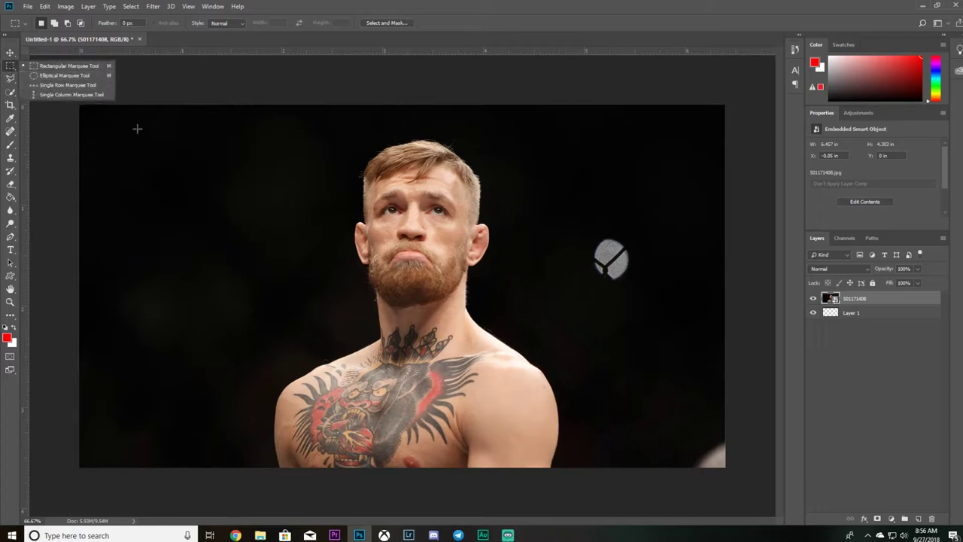
pyautogui.moveTo(253, 468); pyautogui.dragTo(594, 117)
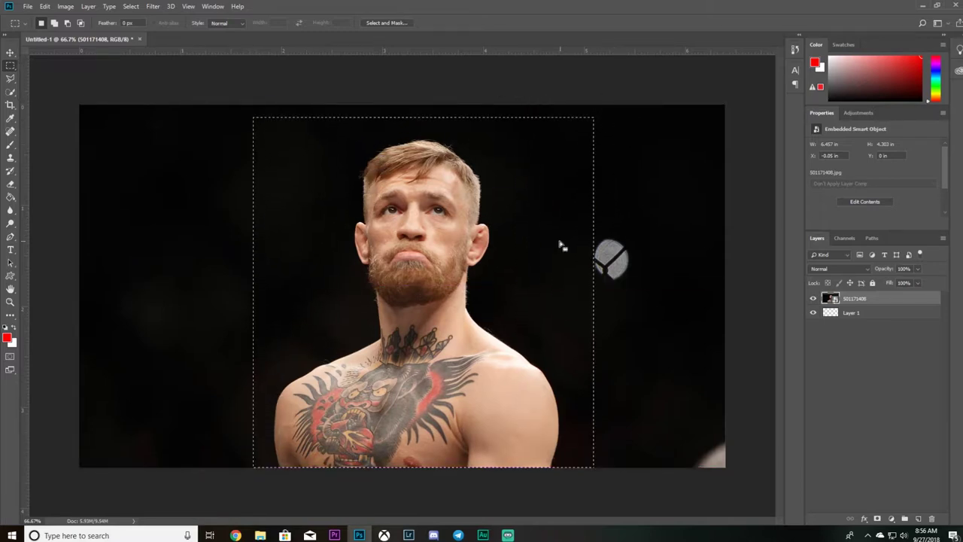
pyautogui.rightClick(511, 229)
pyautogui.click(553, 298)
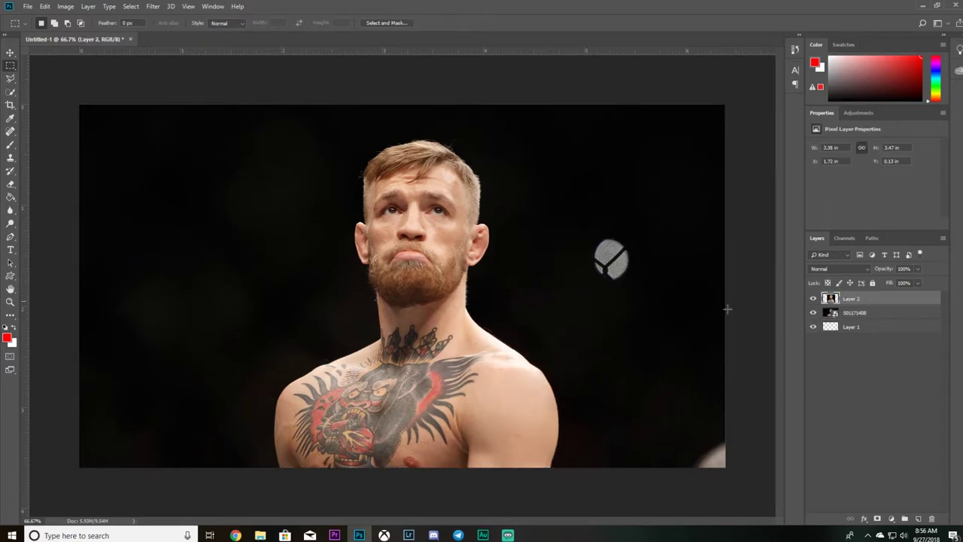
# Hide and reshow photo layer 501171408 to check, then delete Layer 2.
pyautogui.click(813, 313)
pyautogui.click(814, 313)
pyautogui.press('Delete')
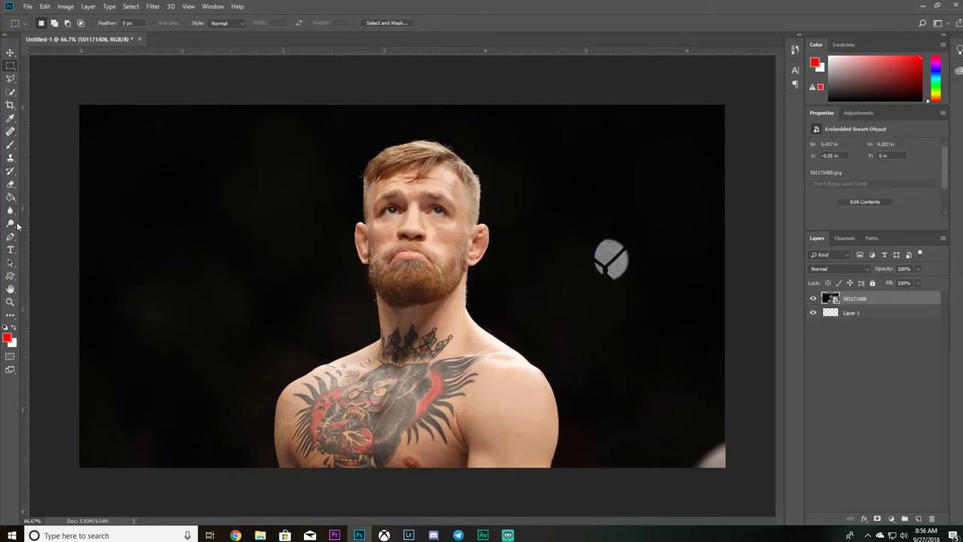
pyautogui.click(11, 78)
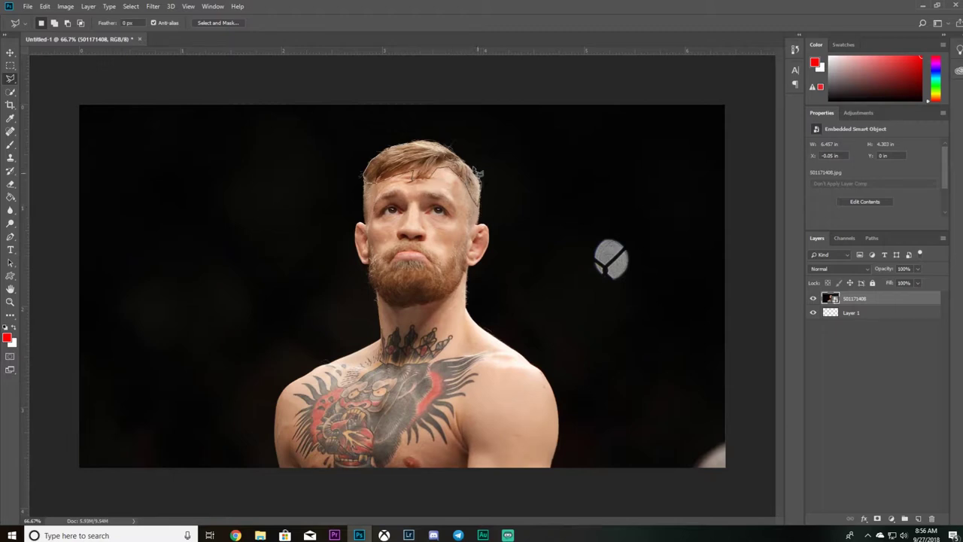
pyautogui.moveTo(463, 158)
pyautogui.mouseDown()
pyautogui.moveTo(418, 136)
pyautogui.moveTo(381, 154)
pyautogui.moveTo(367, 175)
pyautogui.mouseUp()
pyautogui.moveTo(377, 172)
pyautogui.mouseDown()
pyautogui.moveTo(371, 177)
pyautogui.moveTo(461, 169)
pyautogui.moveTo(476, 184)
pyautogui.mouseUp()
pyautogui.rightClick(423, 158)
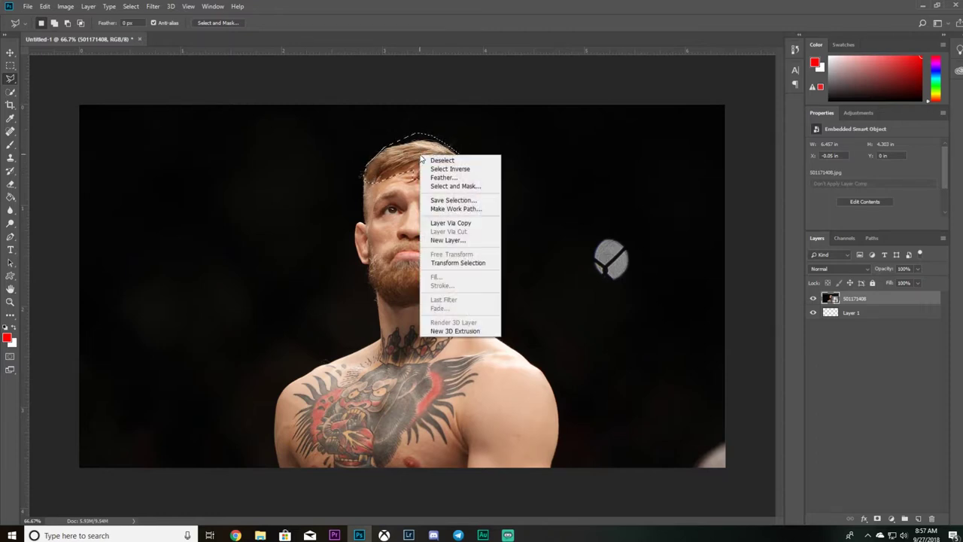
pyautogui.click(463, 224)
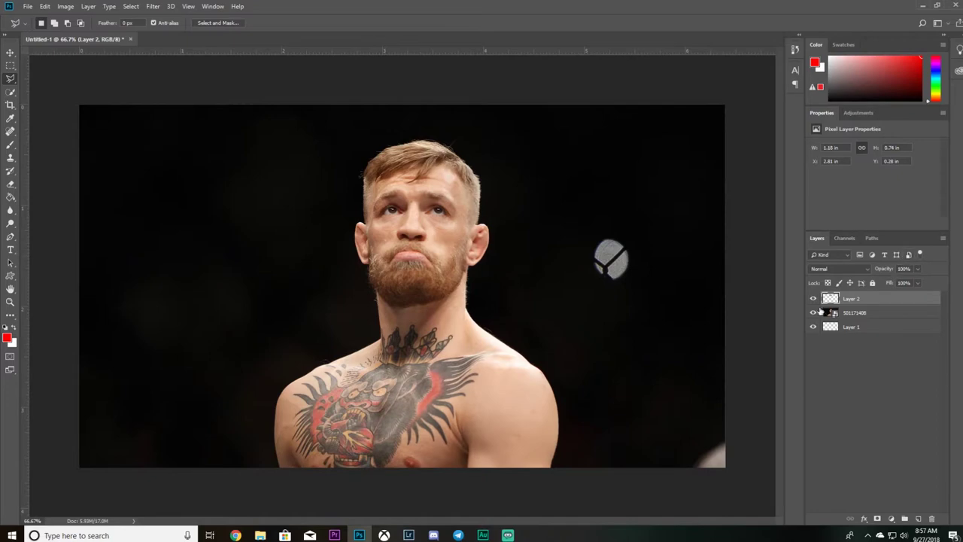
pyautogui.click(817, 312)
pyautogui.click(814, 313)
pyautogui.press('Delete')
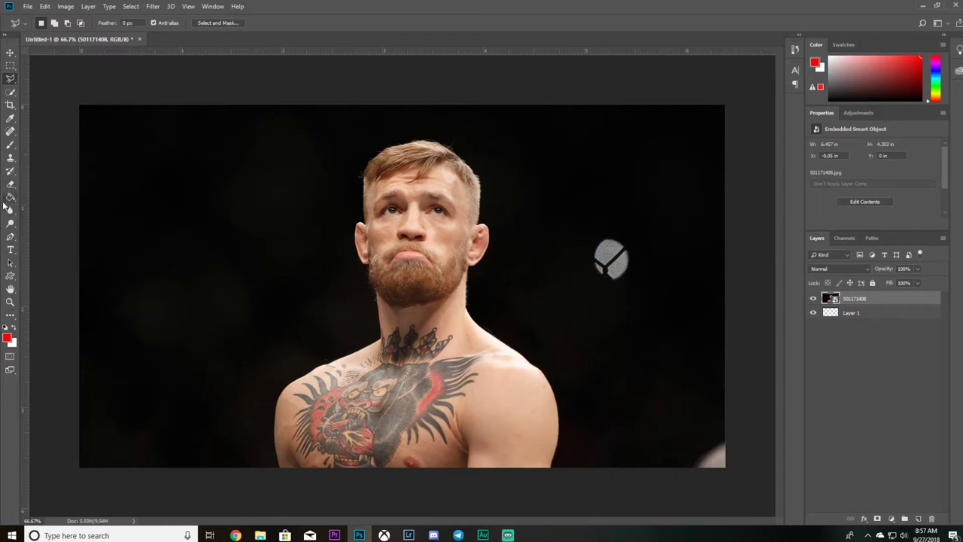
# With the Pen tool at 200% zoom, trace curved anchors from between the brows around both nostrils.
pyautogui.click(11, 237)
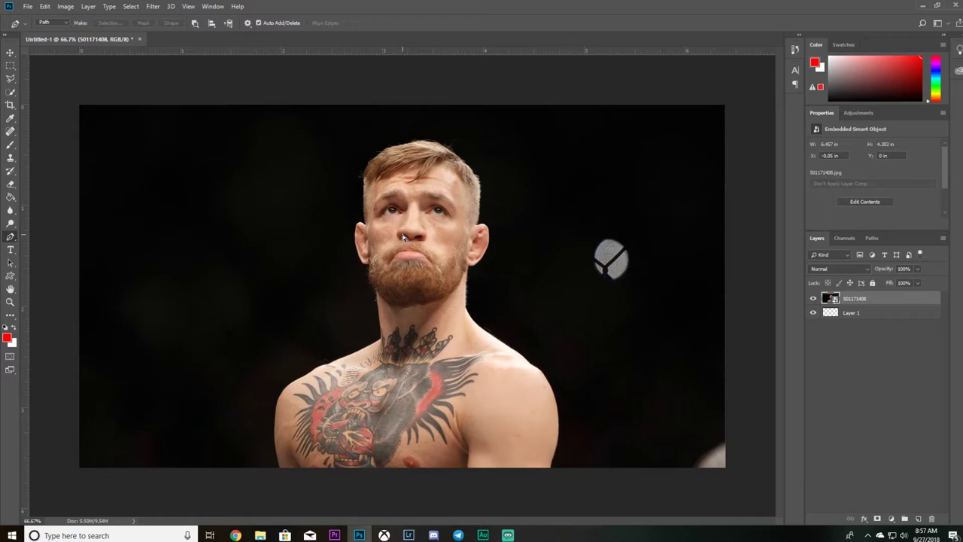
pyautogui.scroll(4, 403, 237)
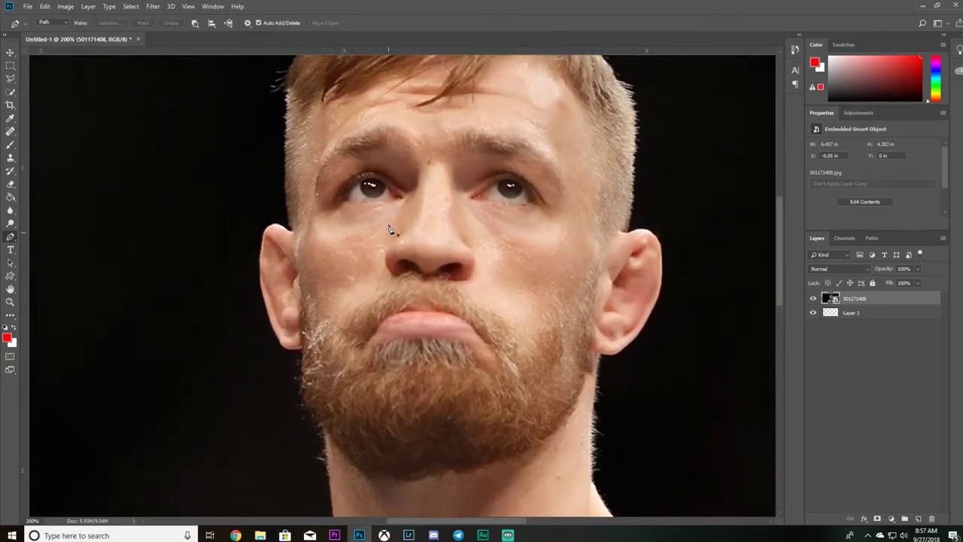
pyautogui.scroll(2, 390, 229)
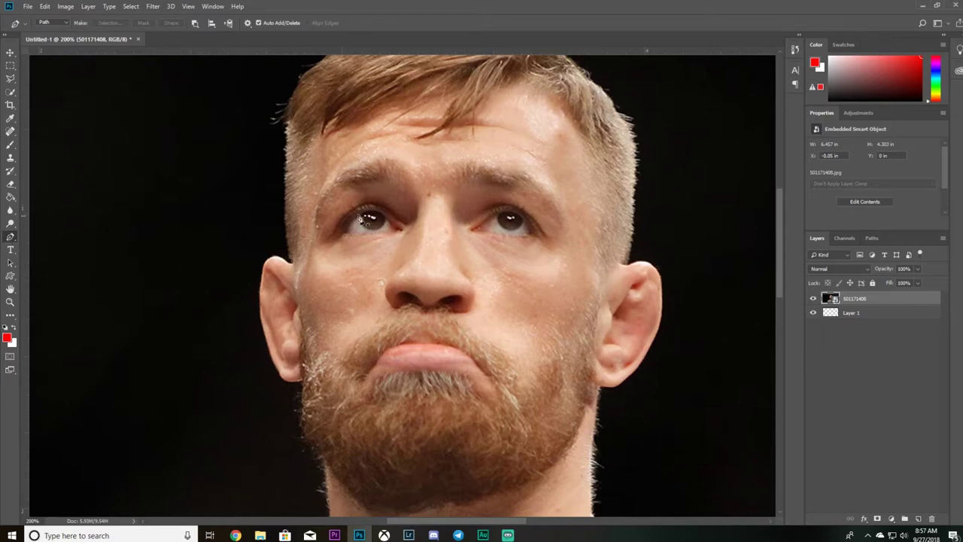
pyautogui.click(417, 199)
pyautogui.click(407, 249)
pyautogui.moveTo(396, 269); pyautogui.dragTo(389, 276)
pyautogui.moveTo(420, 312); pyautogui.dragTo(427, 317)
pyautogui.moveTo(454, 305); pyautogui.dragTo(456, 326)
pyautogui.moveTo(456, 260); pyautogui.dragTo(443, 268)
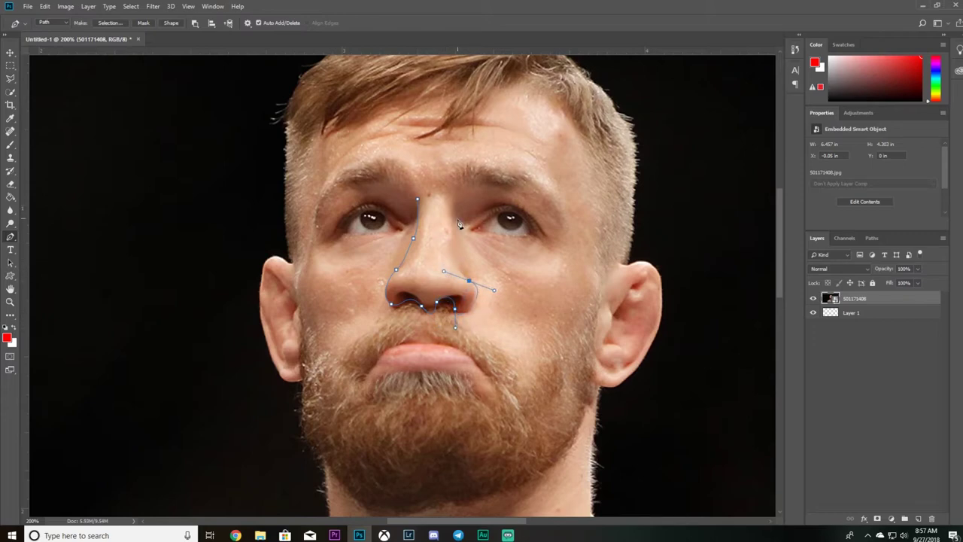
pyautogui.moveTo(448, 207); pyautogui.dragTo(443, 199)
pyautogui.rightClick(432, 223)
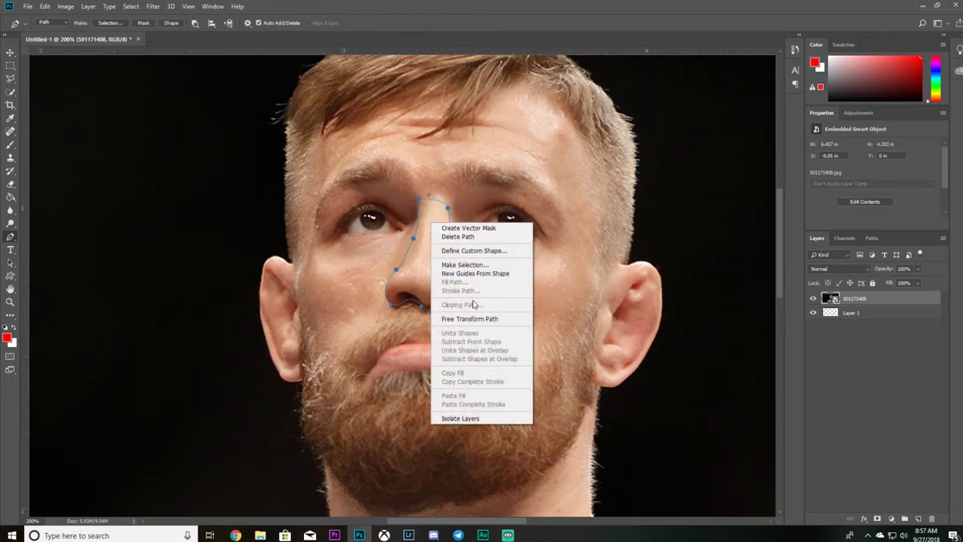
pyautogui.click(446, 265)
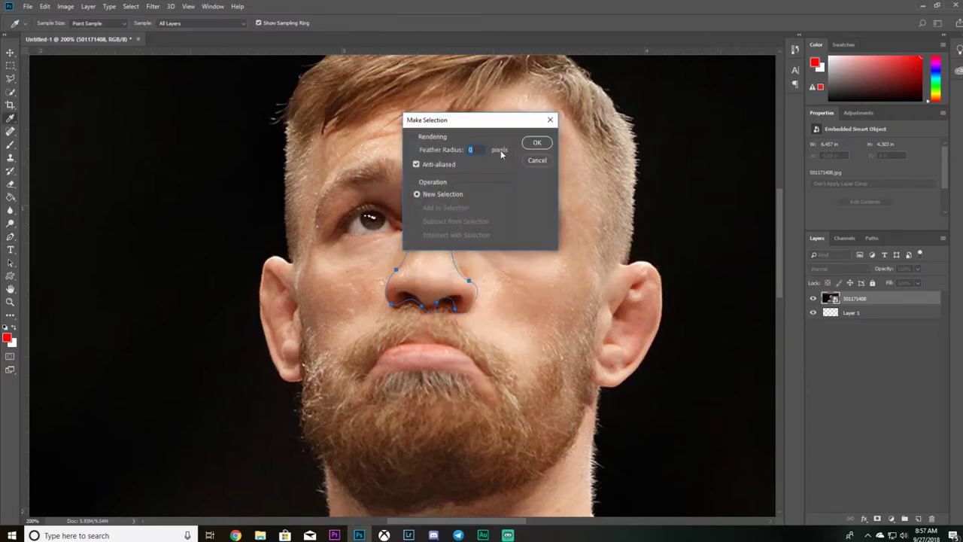
pyautogui.click(536, 142)
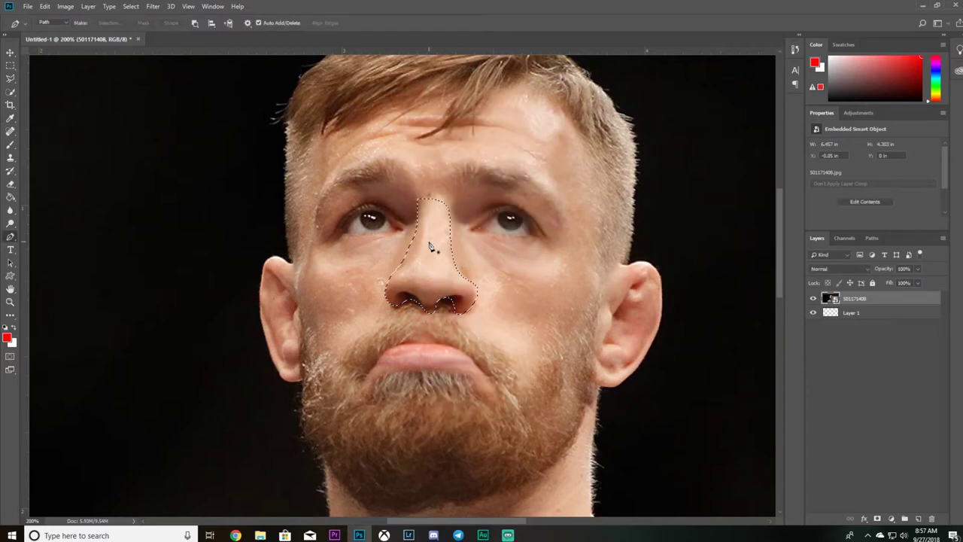
pyautogui.rightClick(430, 246)
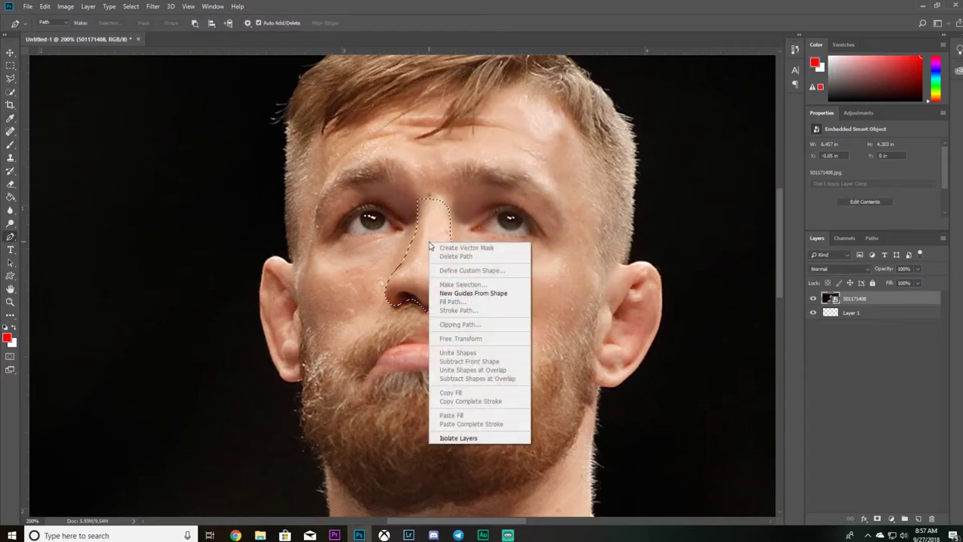
pyautogui.click(799, 282)
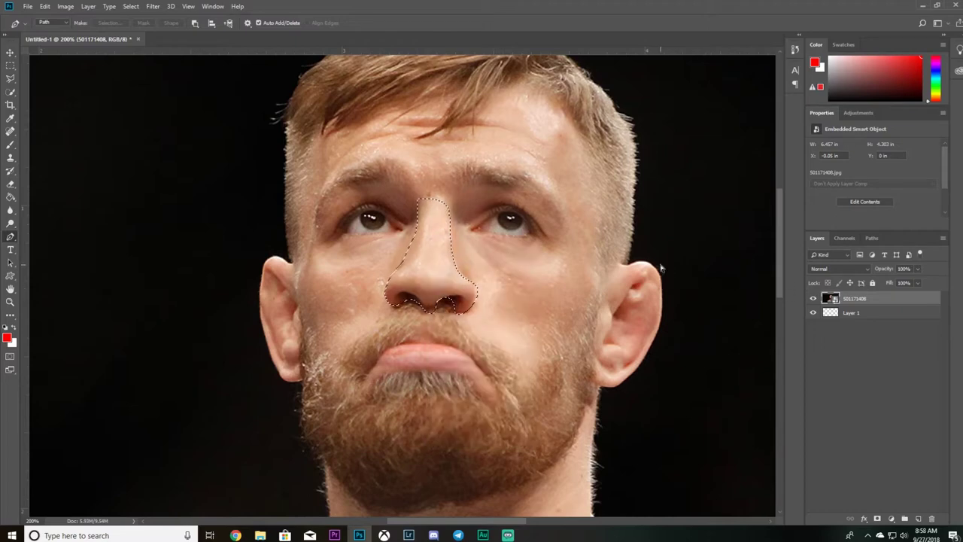
pyautogui.hotkey('ctrl', 'shift', 'alt', 'n')
pyautogui.hotkey('ctrl', 'shift', 'alt', 'e')
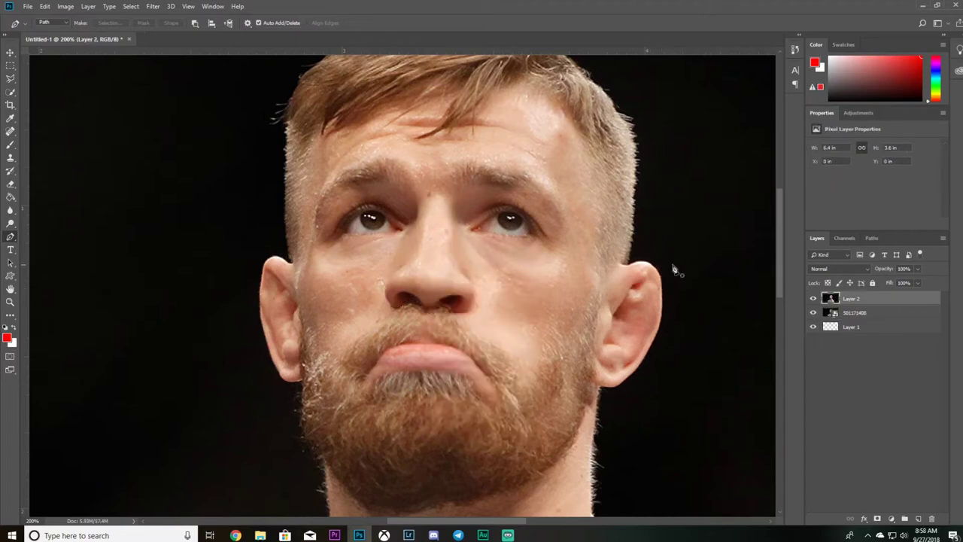
pyautogui.click(813, 313)
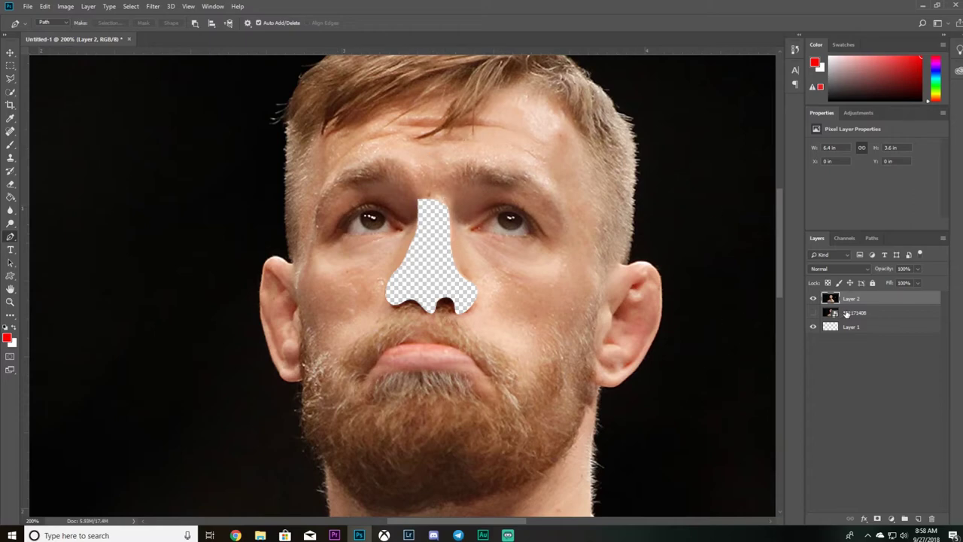
pyautogui.hotkey('ctrl', 'alt', 'z')
pyautogui.hotkey('ctrl', 'alt', 'z')
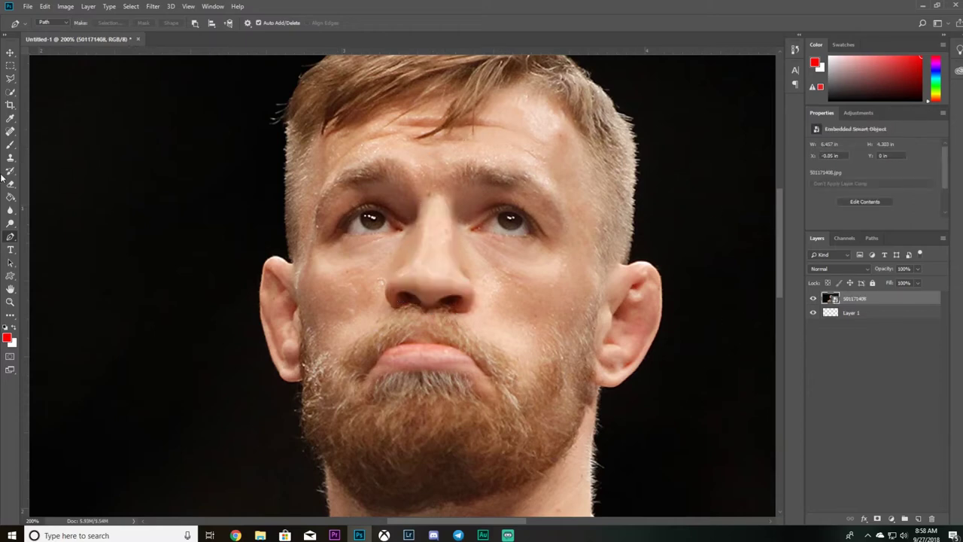
# Quick-select both eyes, copy them to Layer 2 with Layer Via Copy, and hide the photo layer.
pyautogui.click(10, 92)
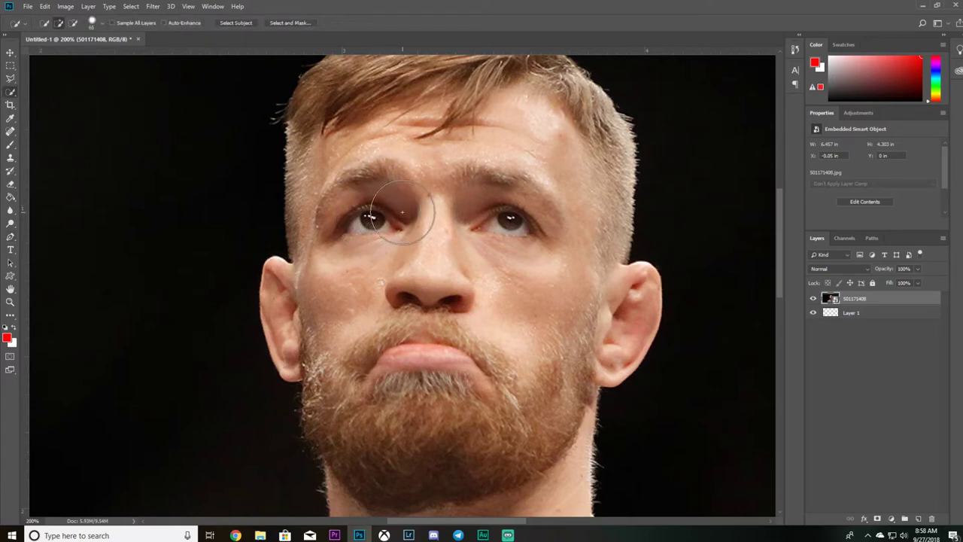
pyautogui.moveTo(375, 231)
pyautogui.mouseDown()
pyautogui.moveTo(391, 218)
pyautogui.moveTo(380, 220)
pyautogui.mouseUp()
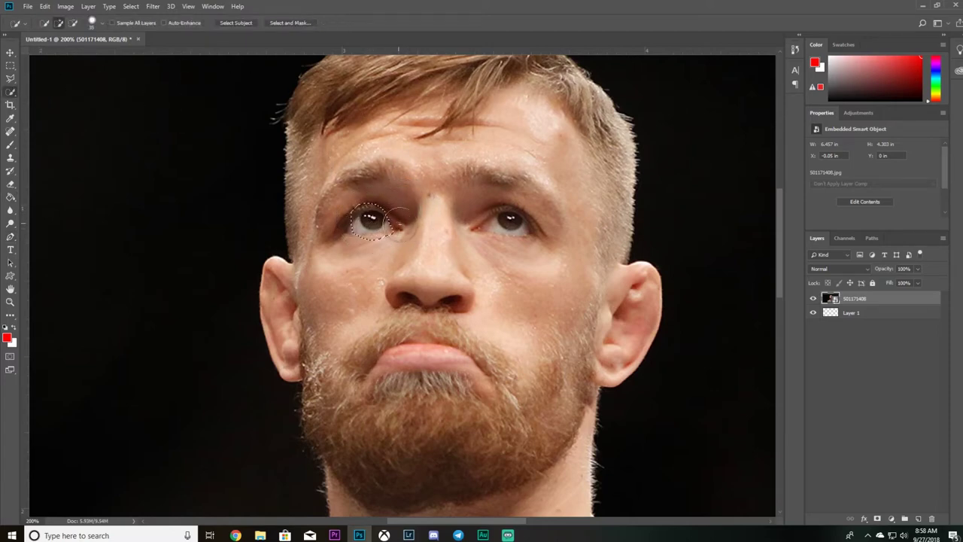
pyautogui.moveTo(497, 218); pyautogui.dragTo(520, 222)
pyautogui.rightClick(517, 263)
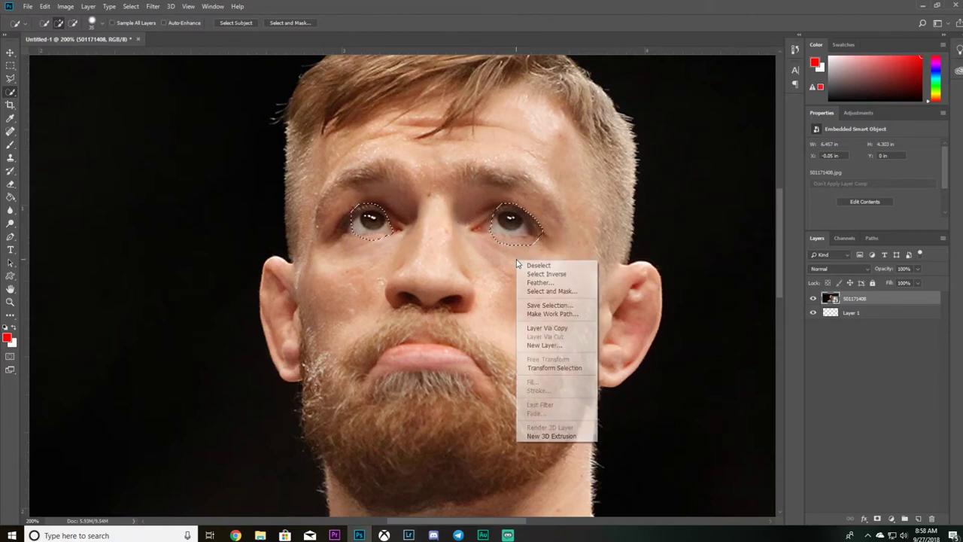
pyautogui.click(547, 328)
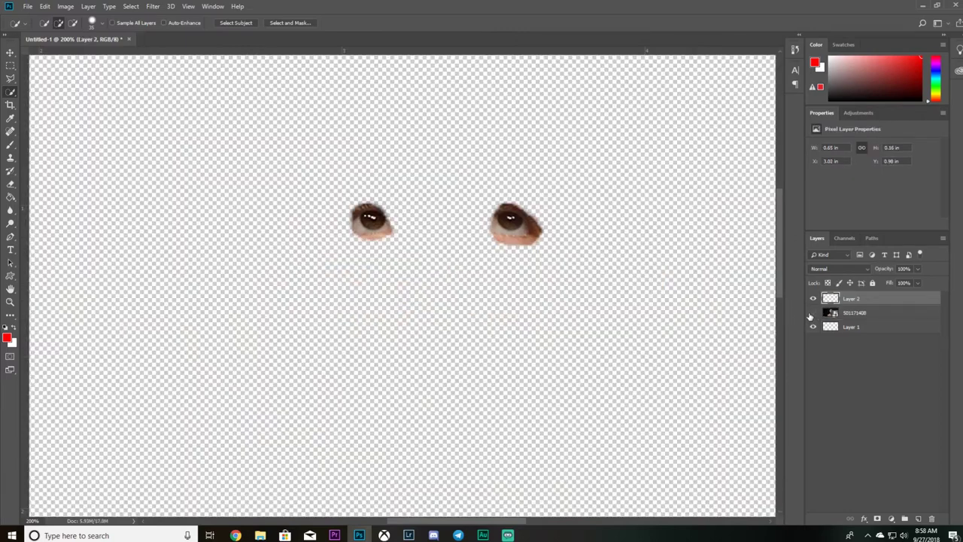
pyautogui.click(813, 312)
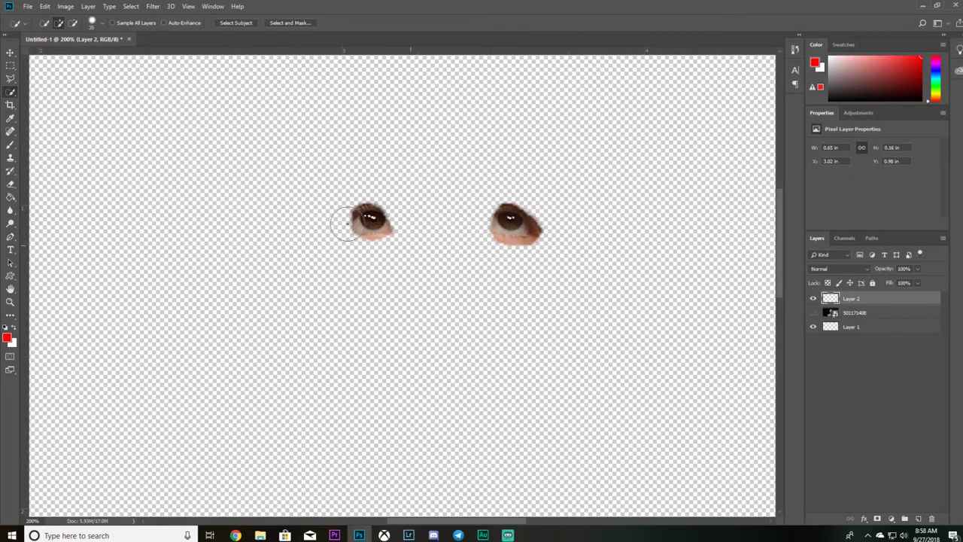
# Erase the lower edge of the copied right eye with a smaller eraser brush, then show the face photo again.
pyautogui.click(11, 178)
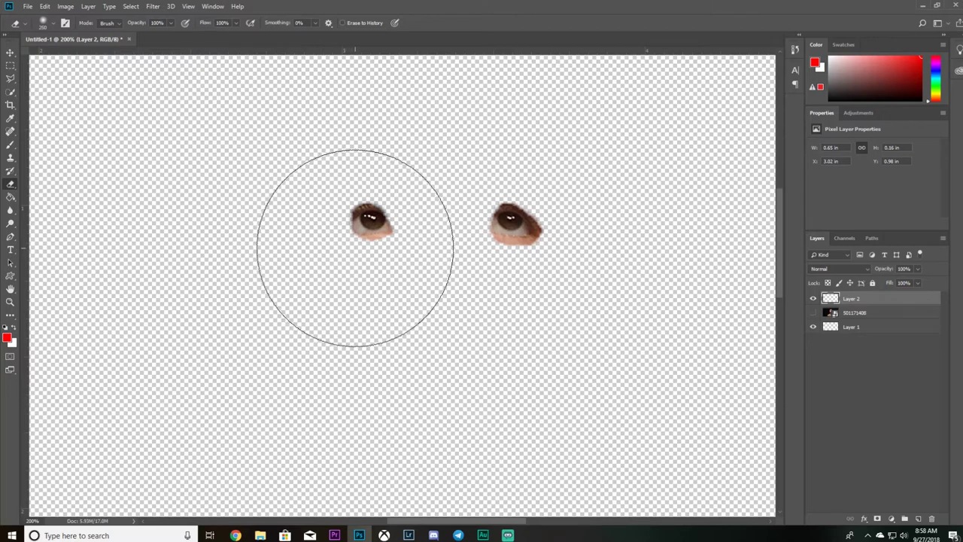
pyautogui.press('[')
pyautogui.press('[')
pyautogui.press('[')
pyautogui.press('[')
pyautogui.press('[')
pyautogui.press('[')
pyautogui.press('[')
pyautogui.press('[')
pyautogui.press('[')
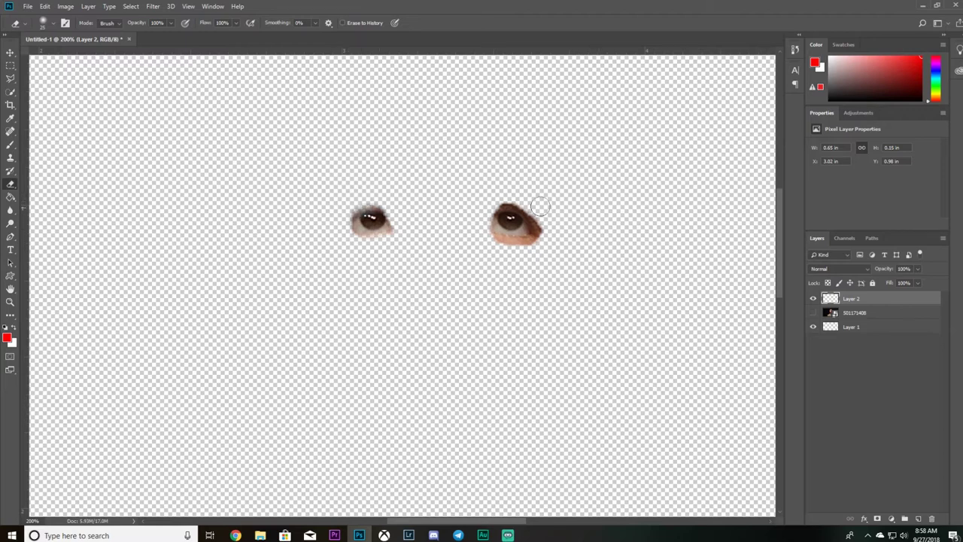
pyautogui.moveTo(505, 251)
pyautogui.mouseDown()
pyautogui.moveTo(486, 243)
pyautogui.moveTo(544, 243)
pyautogui.moveTo(551, 224)
pyautogui.moveTo(547, 239)
pyautogui.moveTo(533, 217)
pyautogui.moveTo(481, 195)
pyautogui.moveTo(502, 196)
pyautogui.mouseUp()
pyautogui.click(812, 312)
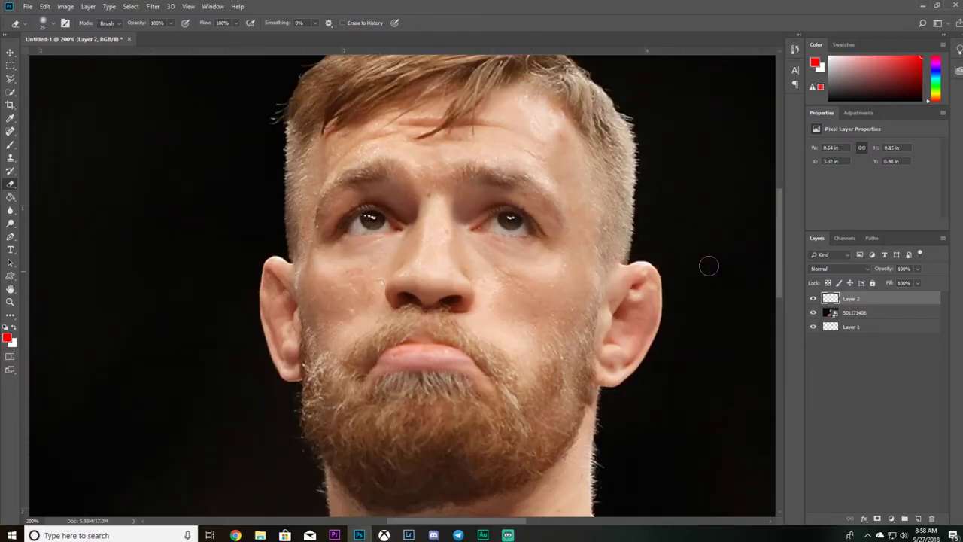
pyautogui.click(10, 67)
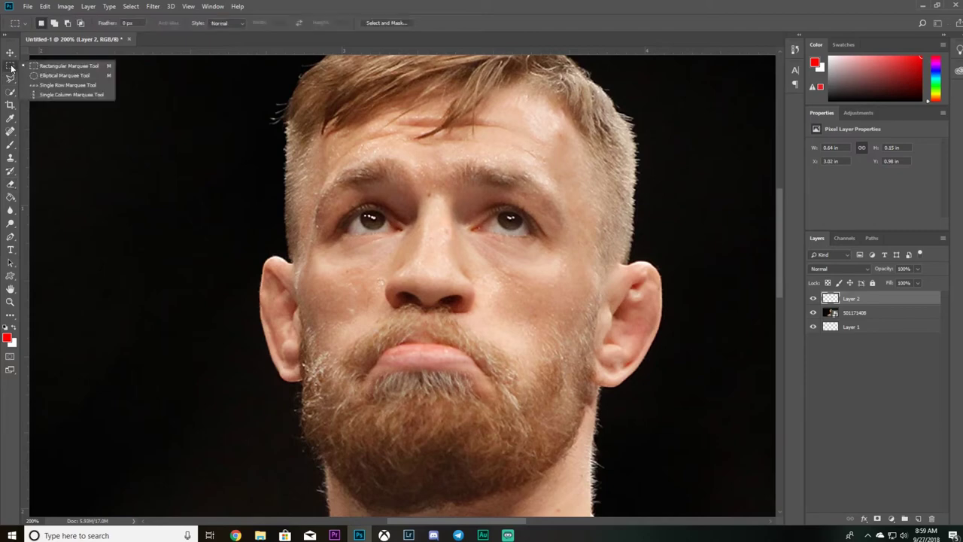
# Copy an elliptical selection of the left eye from the photo layer onto new Layer 3.
pyautogui.click(63, 76)
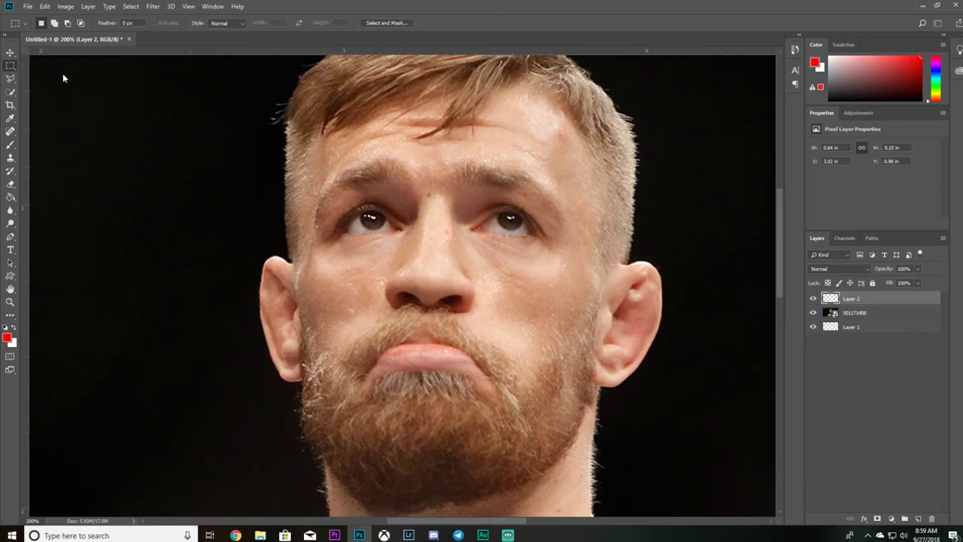
pyautogui.moveTo(347, 230); pyautogui.dragTo(393, 207)
pyautogui.hotkey('alt', '[')
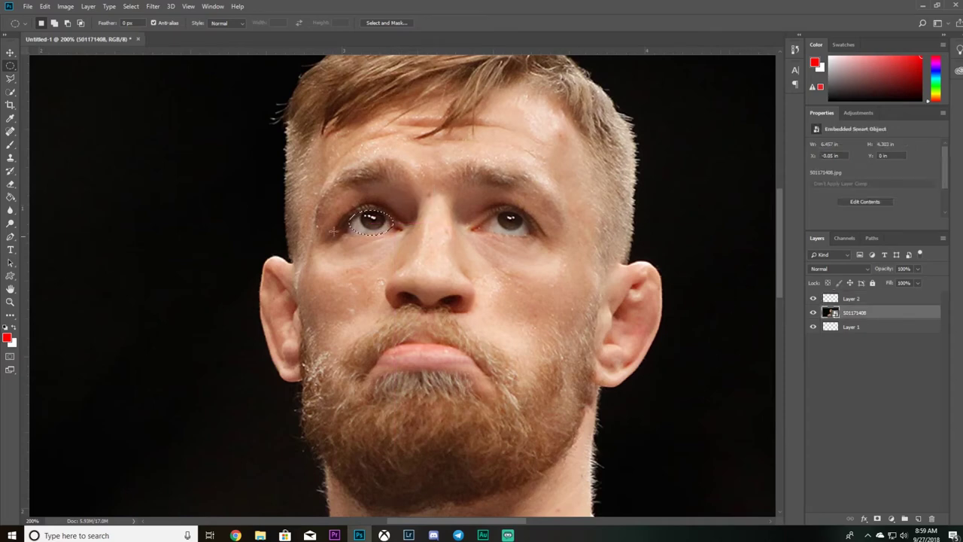
pyautogui.rightClick(366, 226)
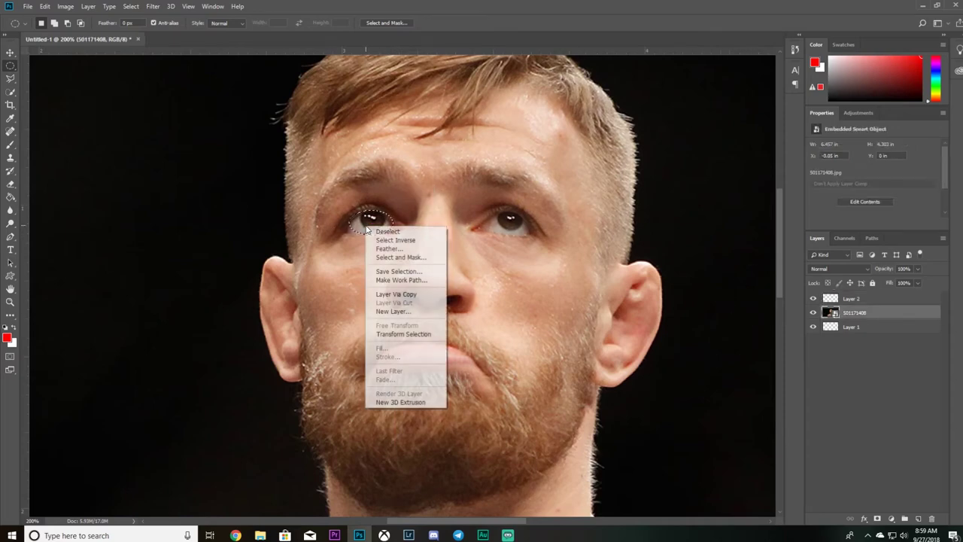
pyautogui.click(398, 294)
# Delete the two-eye Layer 2 and hide the photo so only the left eye shows.
pyautogui.click(841, 301)
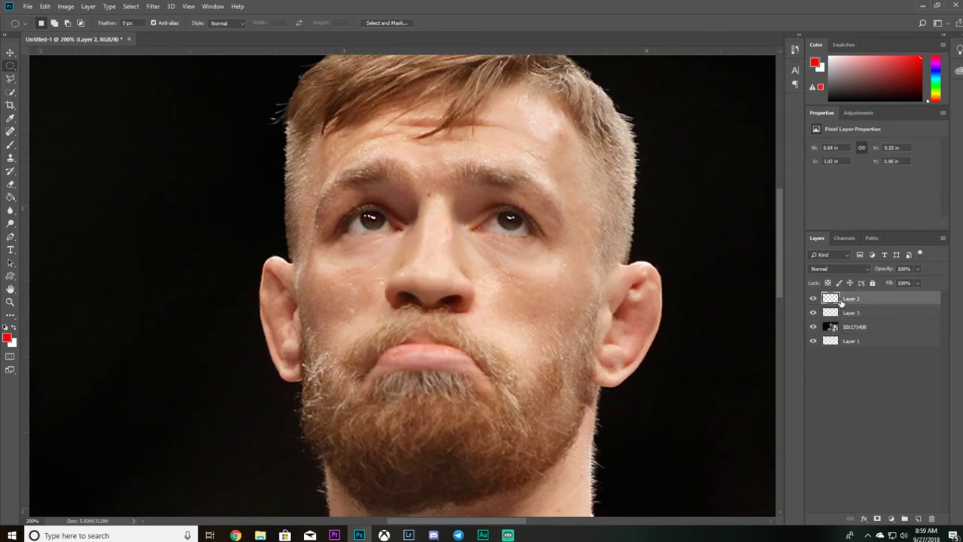
pyautogui.press('Delete')
pyautogui.click(814, 312)
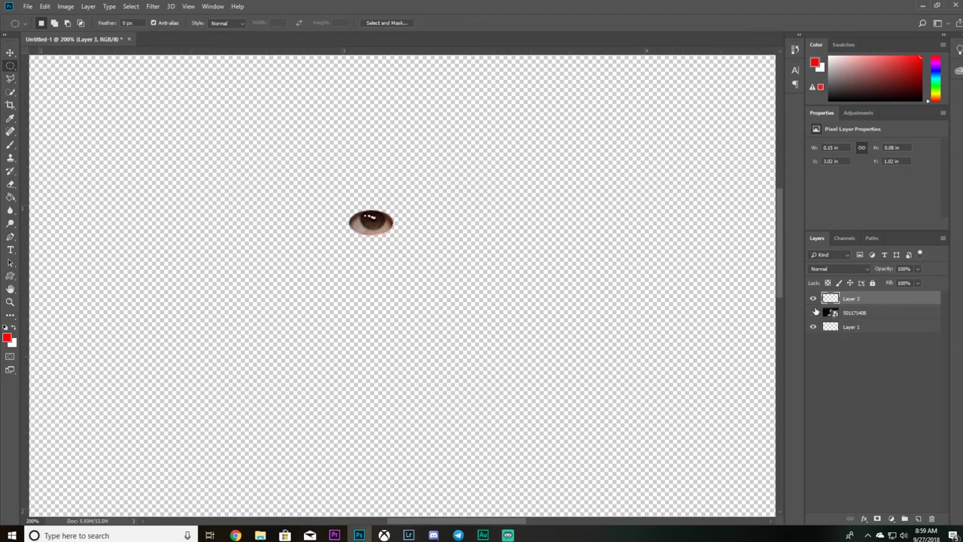